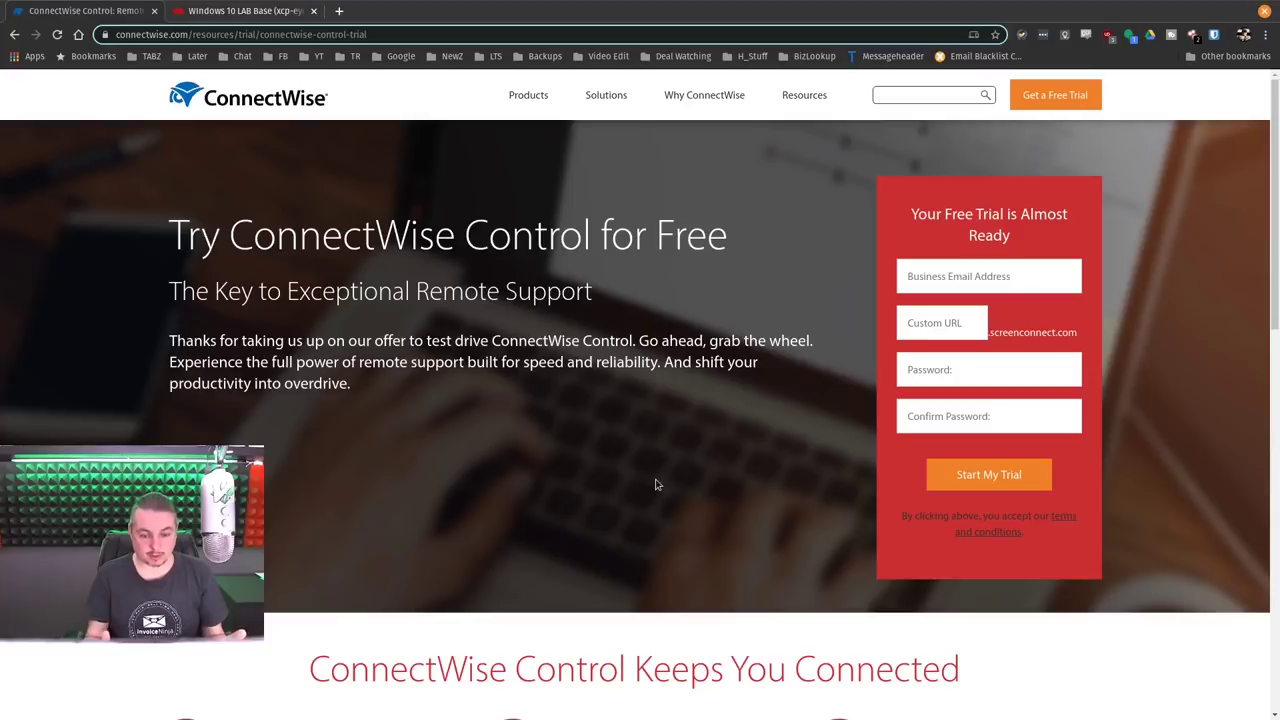
- Scroll through the ConnectWise trial signup page and restore its browser to a smaller window
scroll(657, 485, "down", 4)
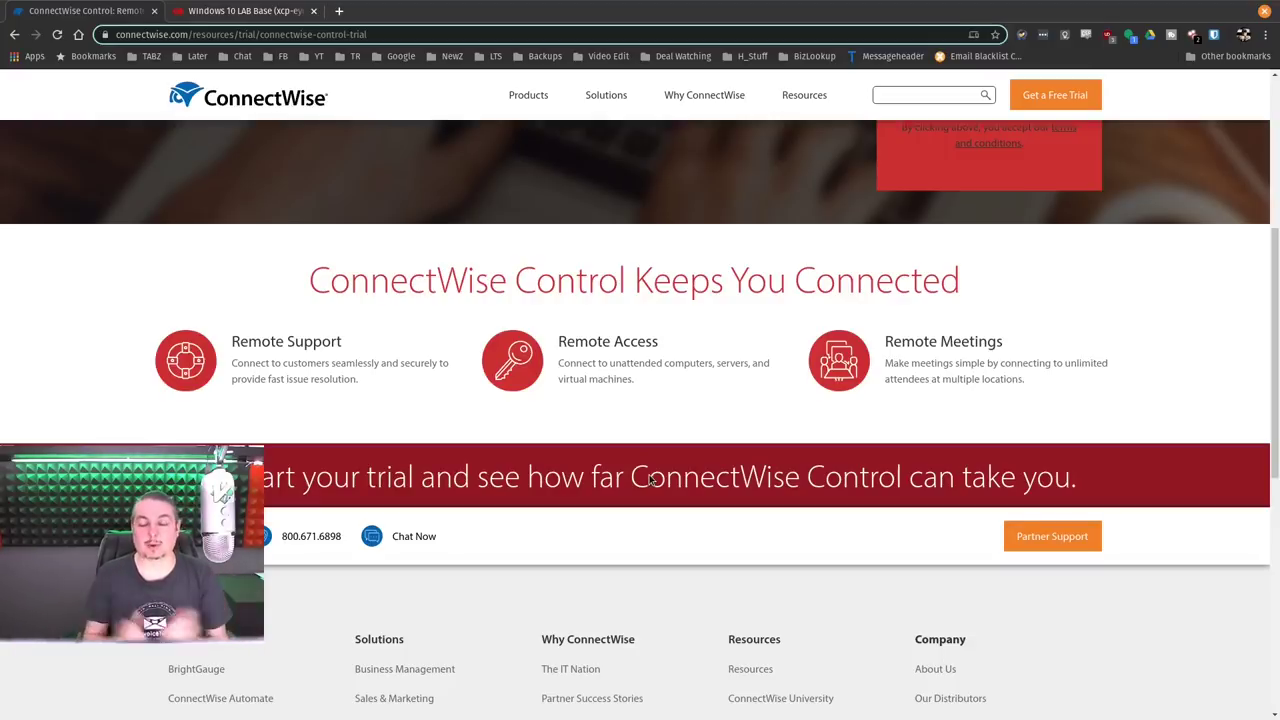
scroll(650, 480, "up", 3)
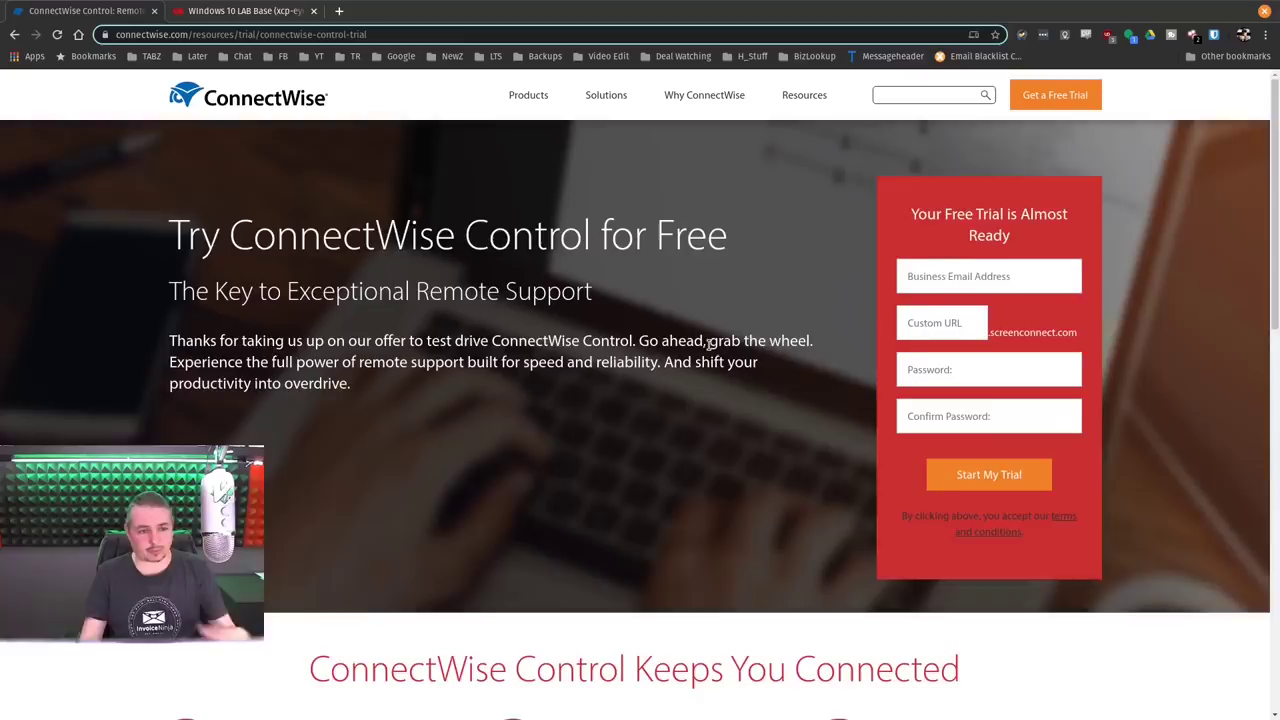
scroll(708, 344, "down", 1)
scroll(708, 345, "down", 2)
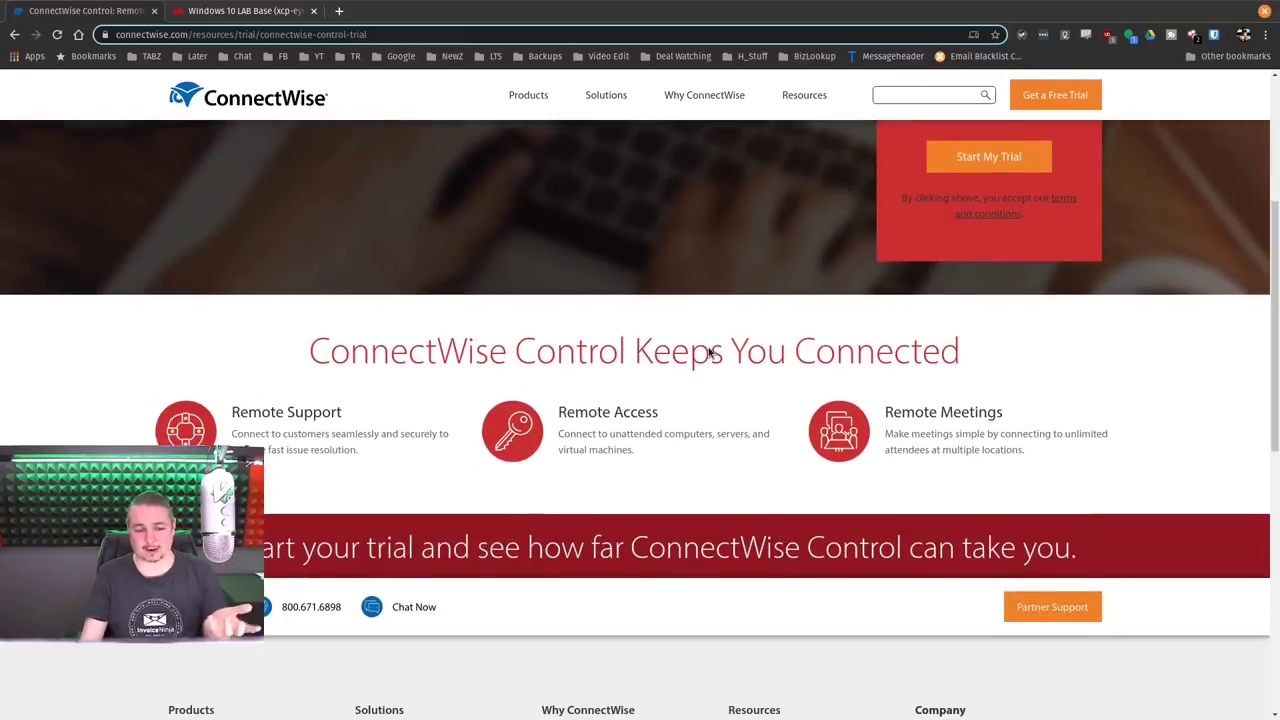
scroll(708, 345, "up", 2)
scroll(708, 352, "up", 1)
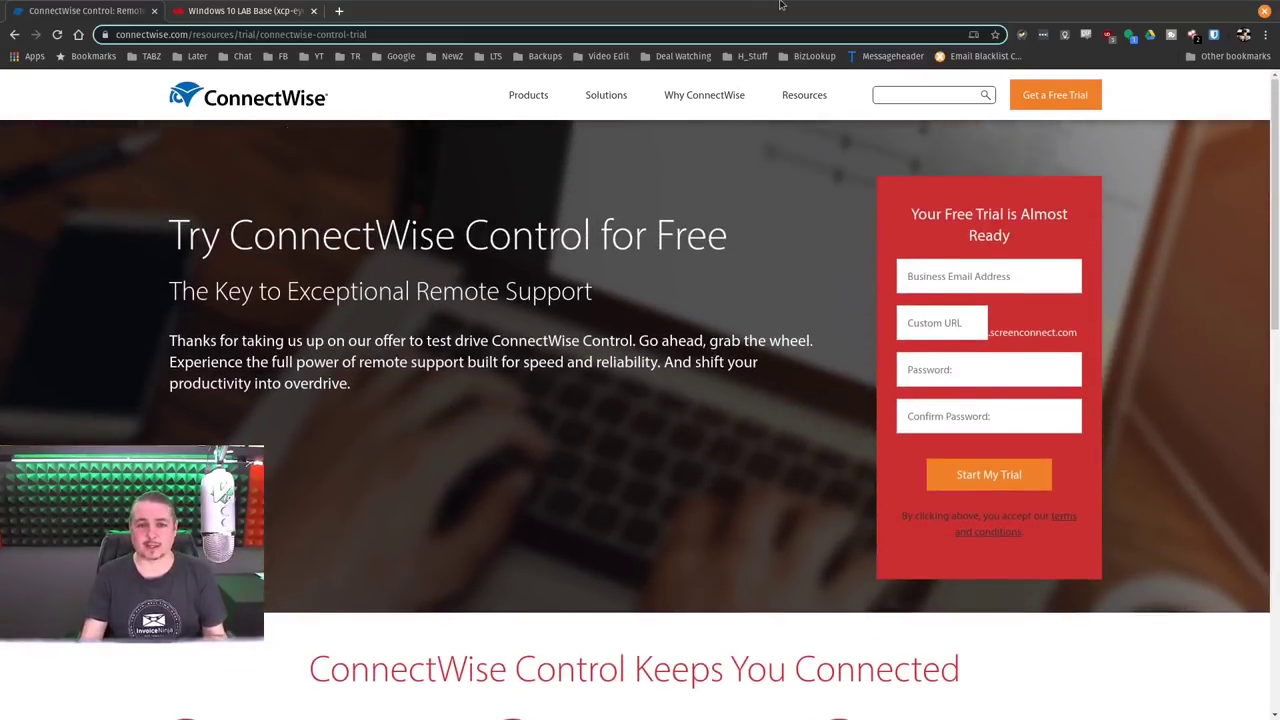
double_click(768, 5)
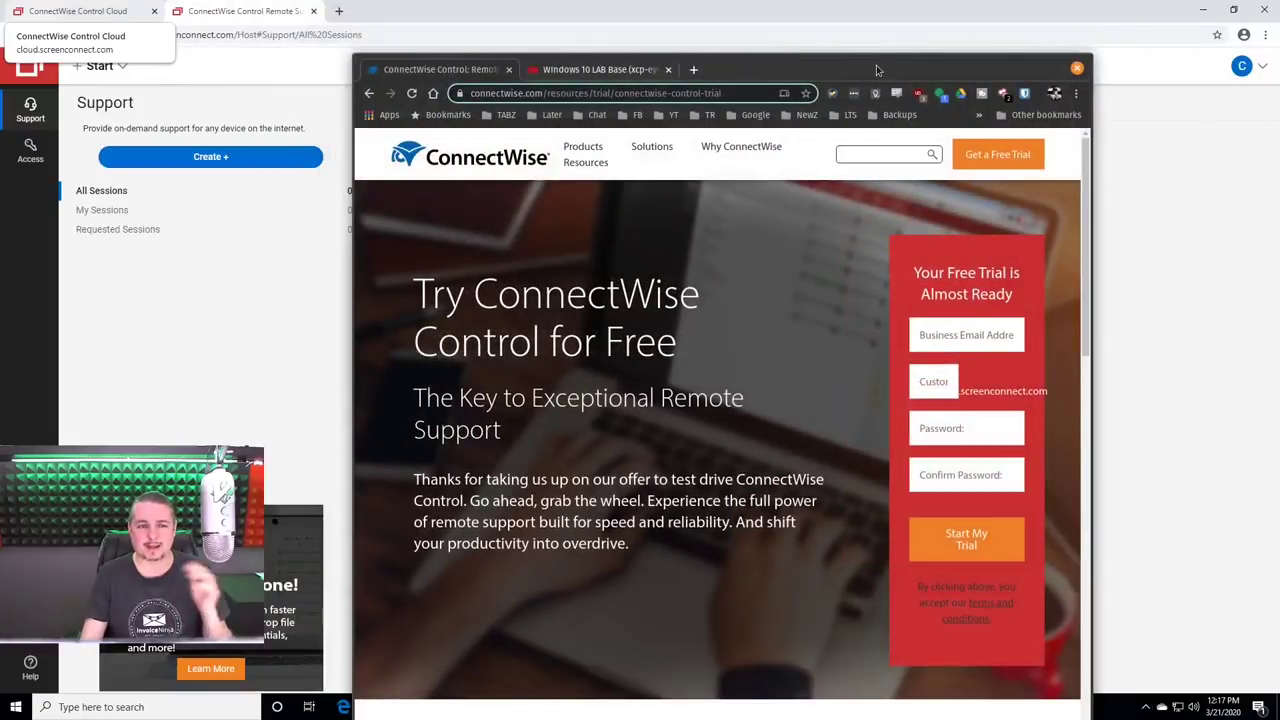
- On the Cloud Instances page, highlight the youtubedemo instance's Free license details and open its Actions
left_click_drag(874, 68, 0, 68)
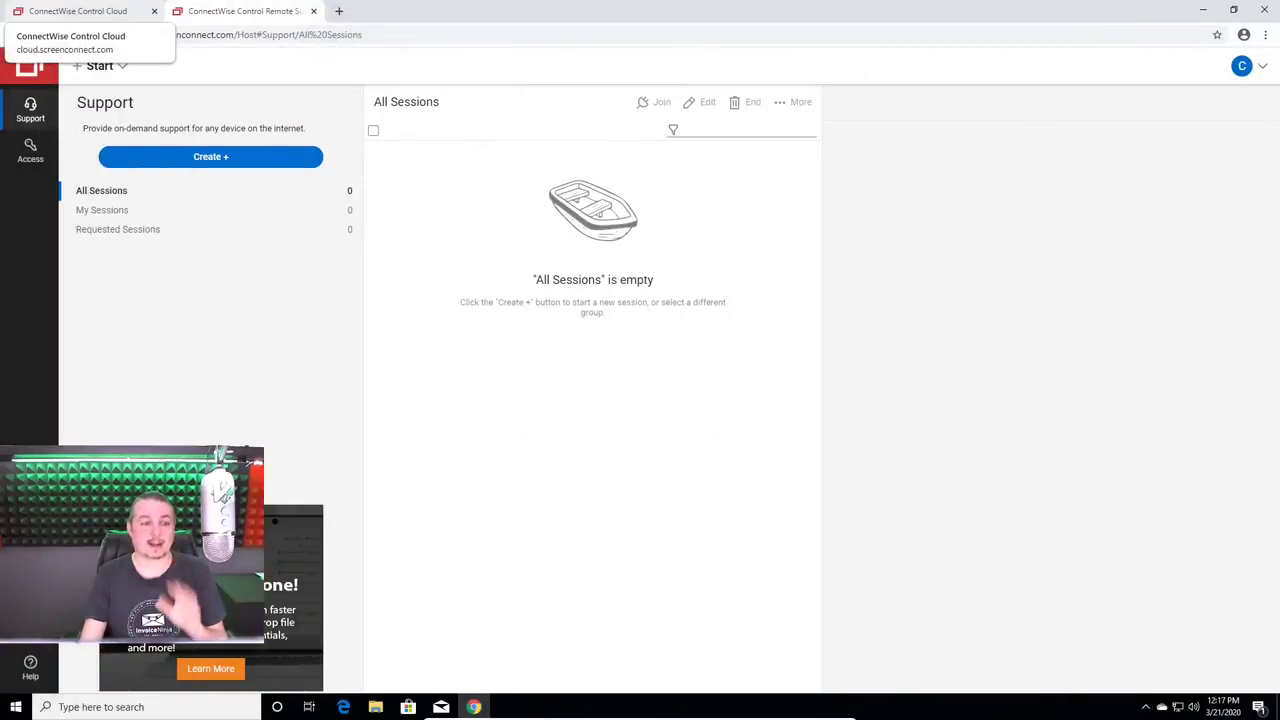
left_click(62, 13)
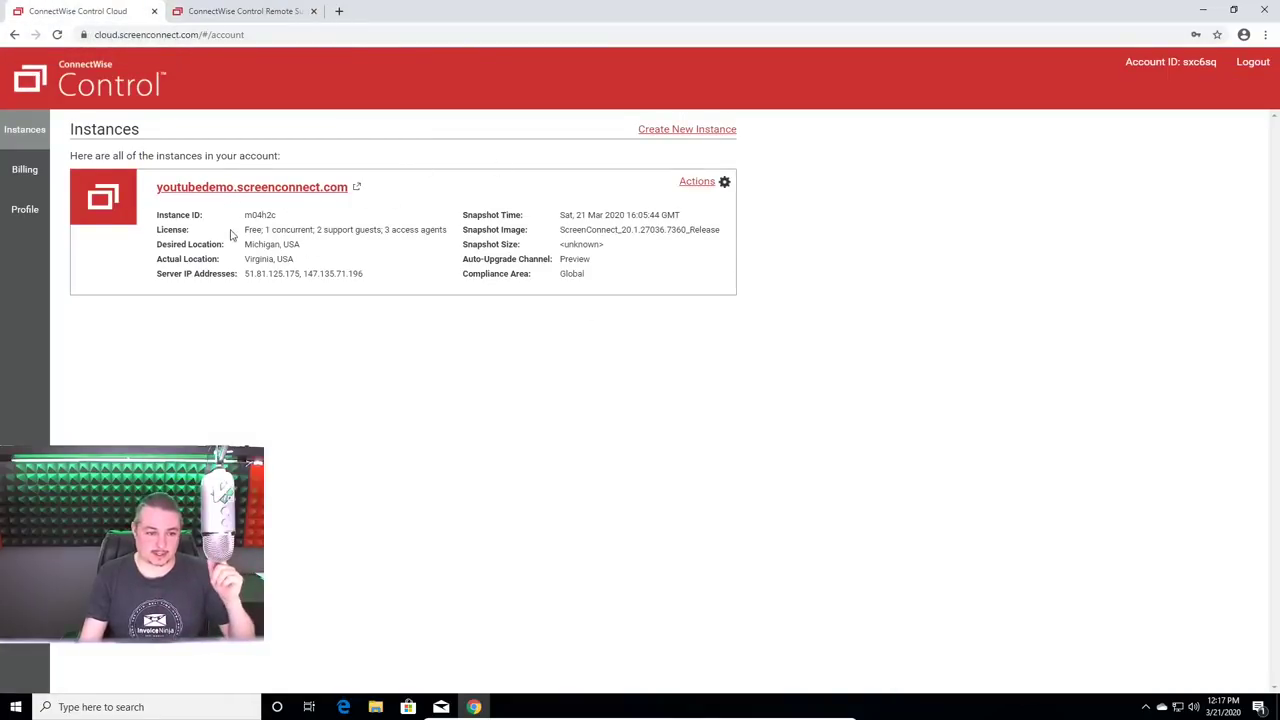
left_click_drag(159, 231, 413, 253)
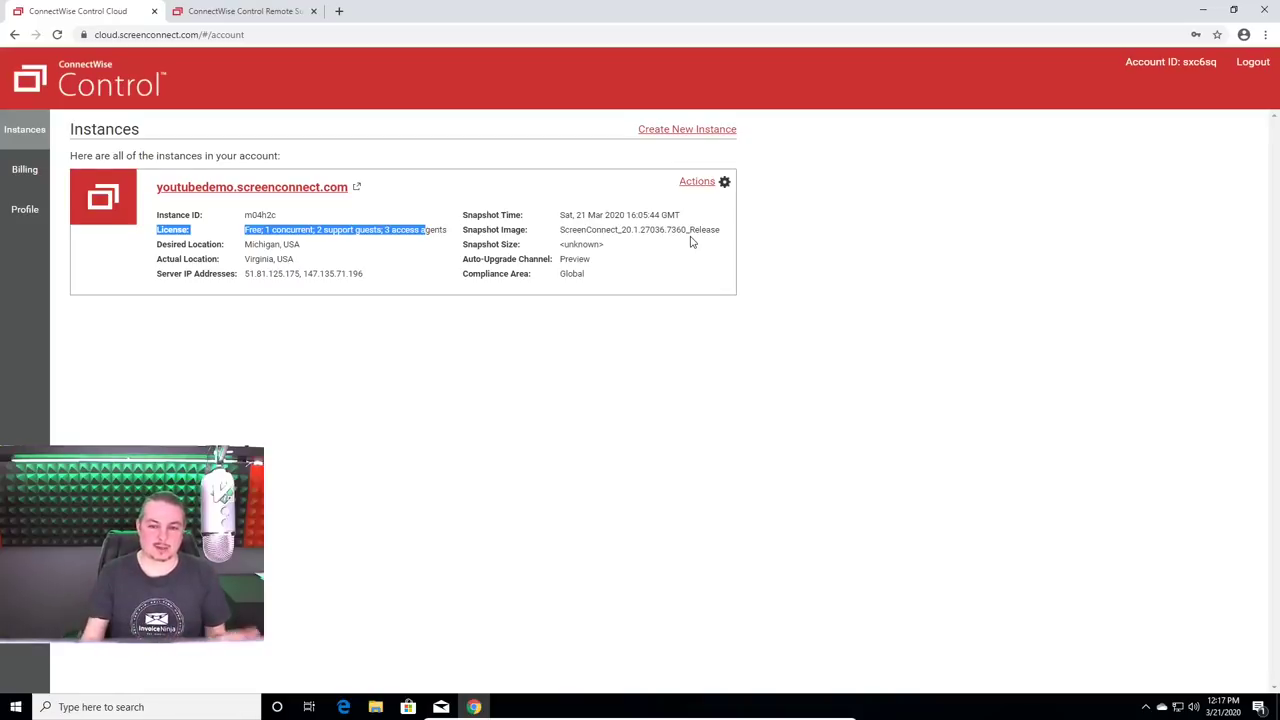
left_click(681, 184)
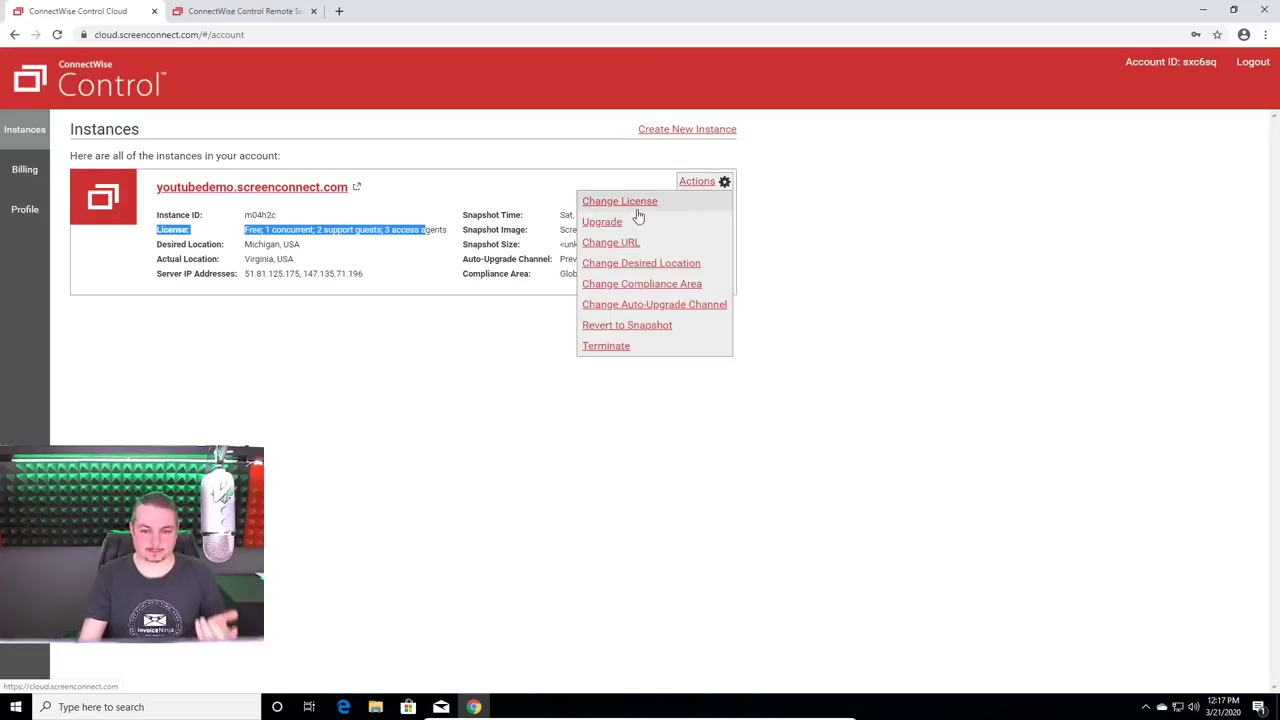
left_click(642, 204)
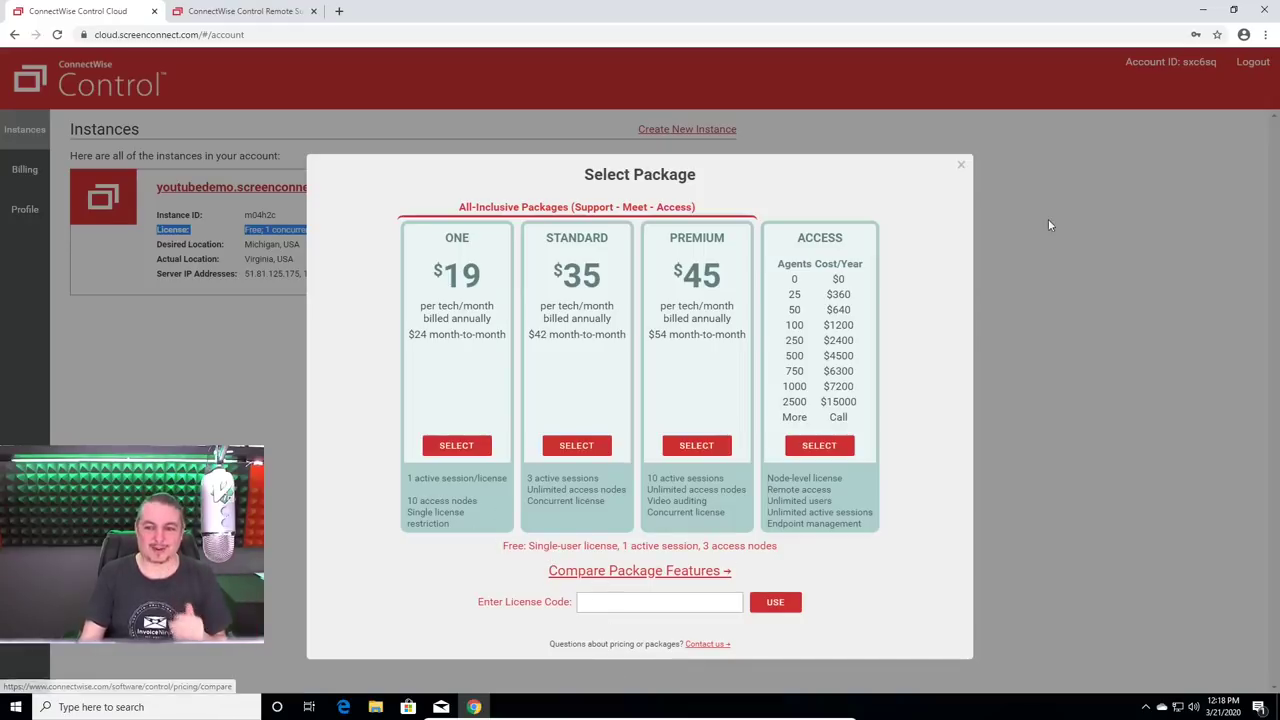
left_click(961, 165)
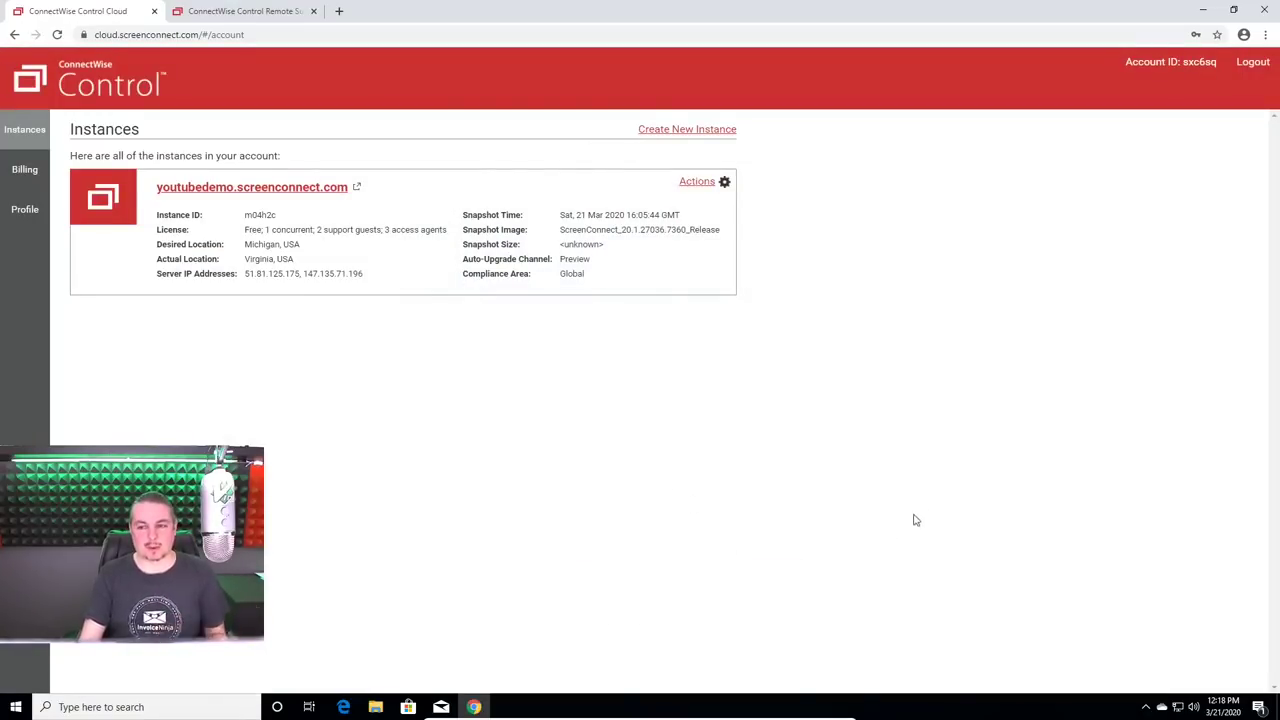
- Show the youtubedemo instance's Support page, where All Sessions lists 0 sessions
left_click(210, 9)
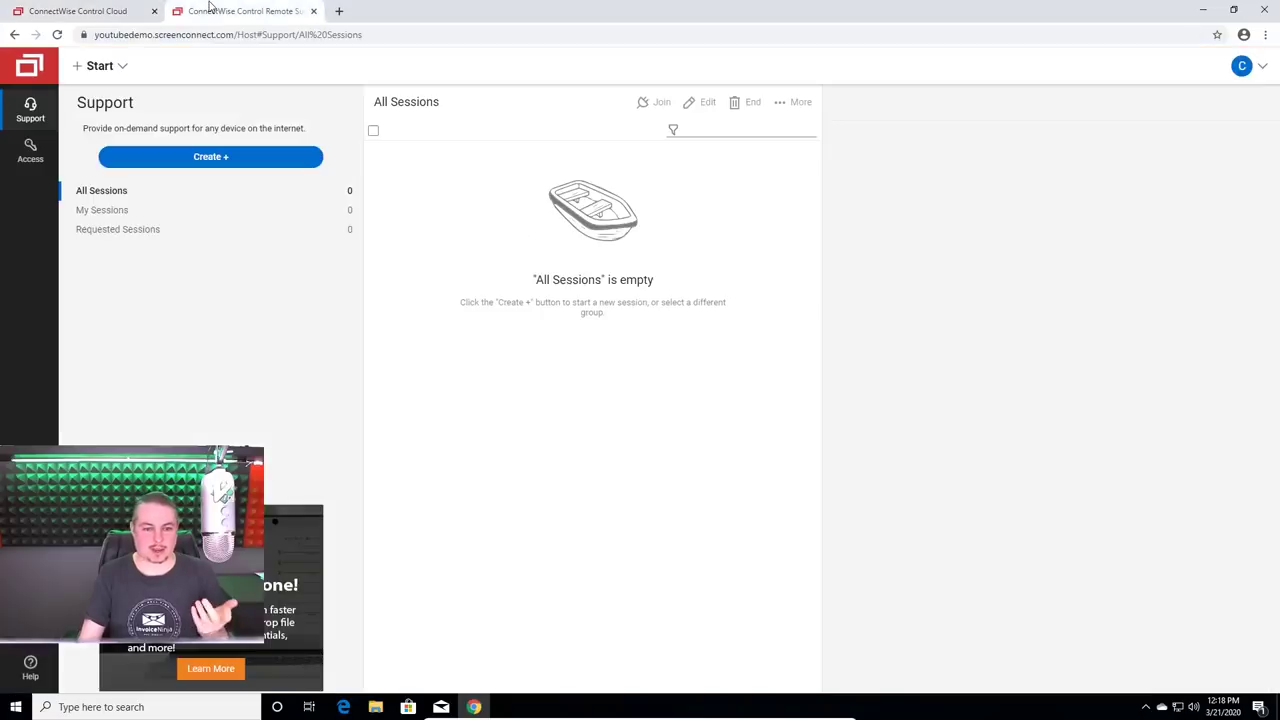
left_click(80, 10)
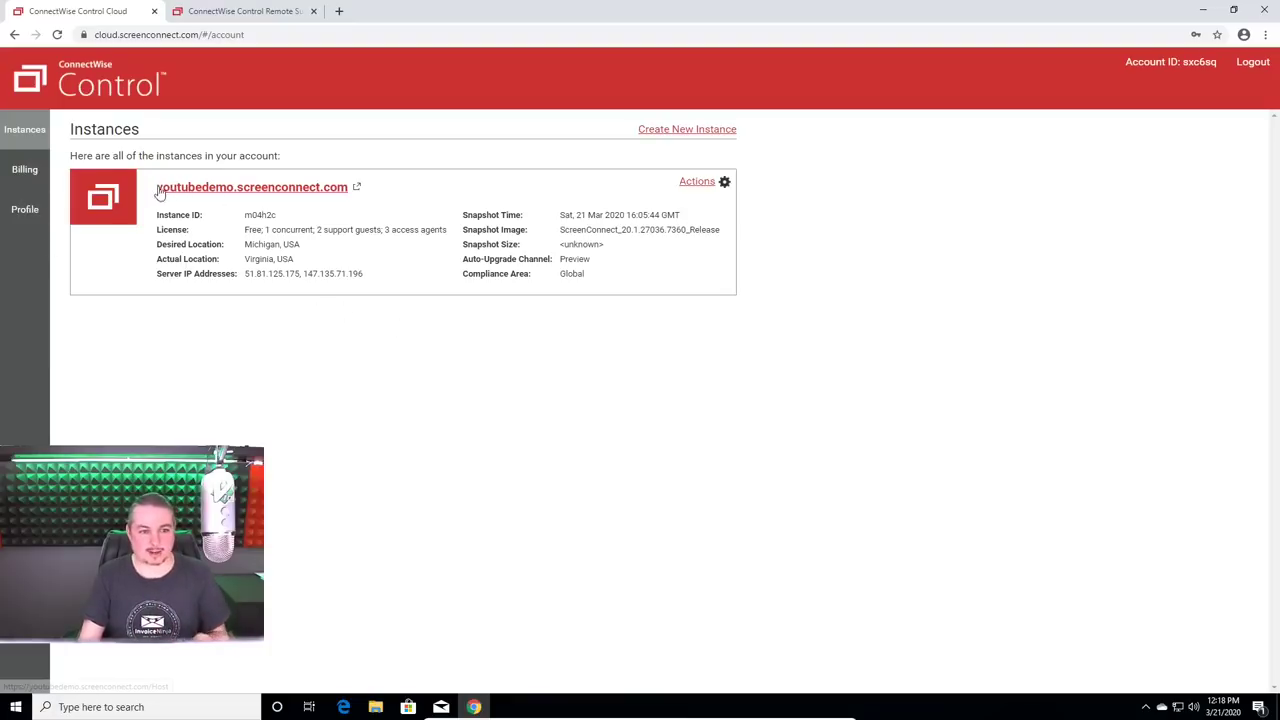
left_click(221, 8)
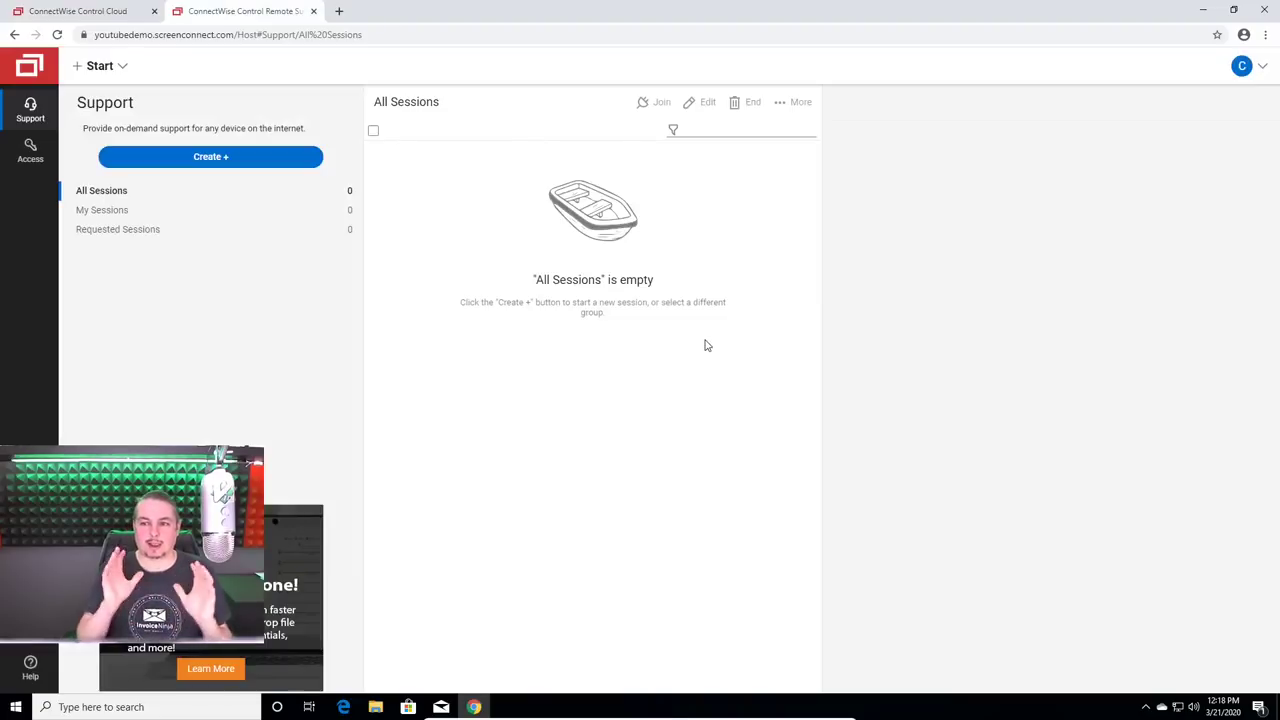
left_click(32, 152)
left_click(27, 108)
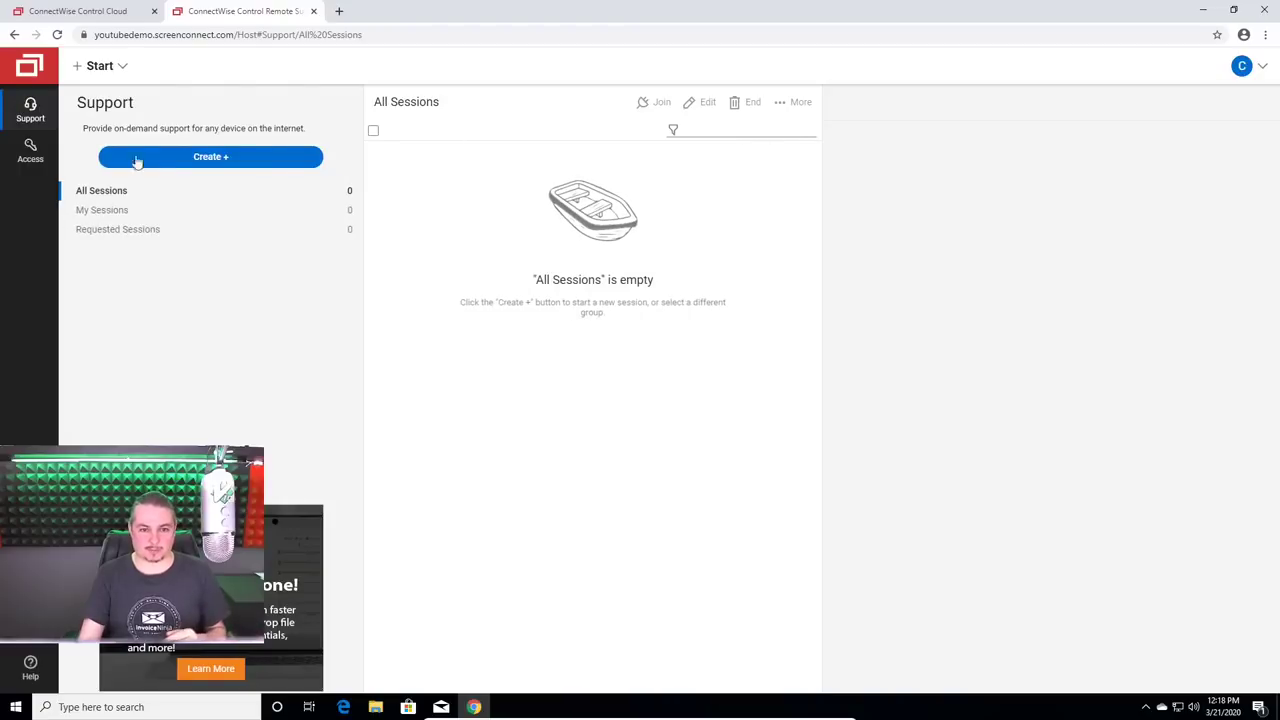
- Create a new support session and rename it 'The Lab Computer'
left_click(220, 162)
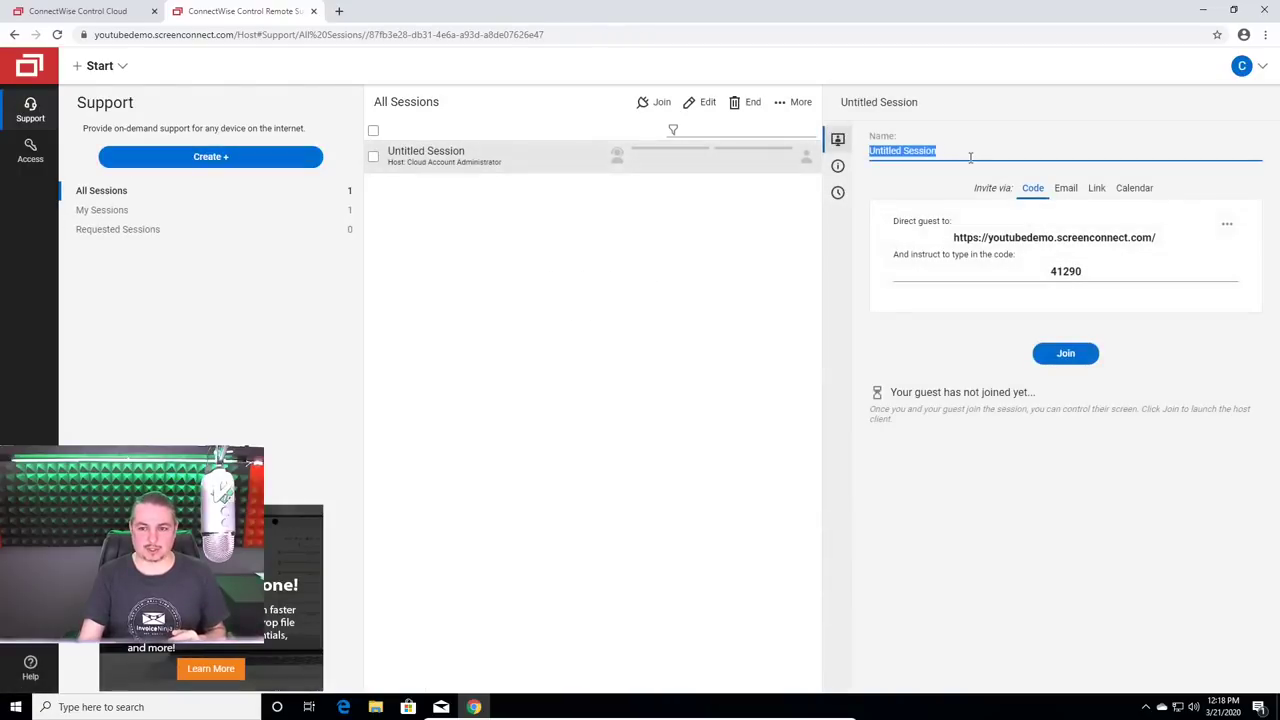
left_click(965, 152)
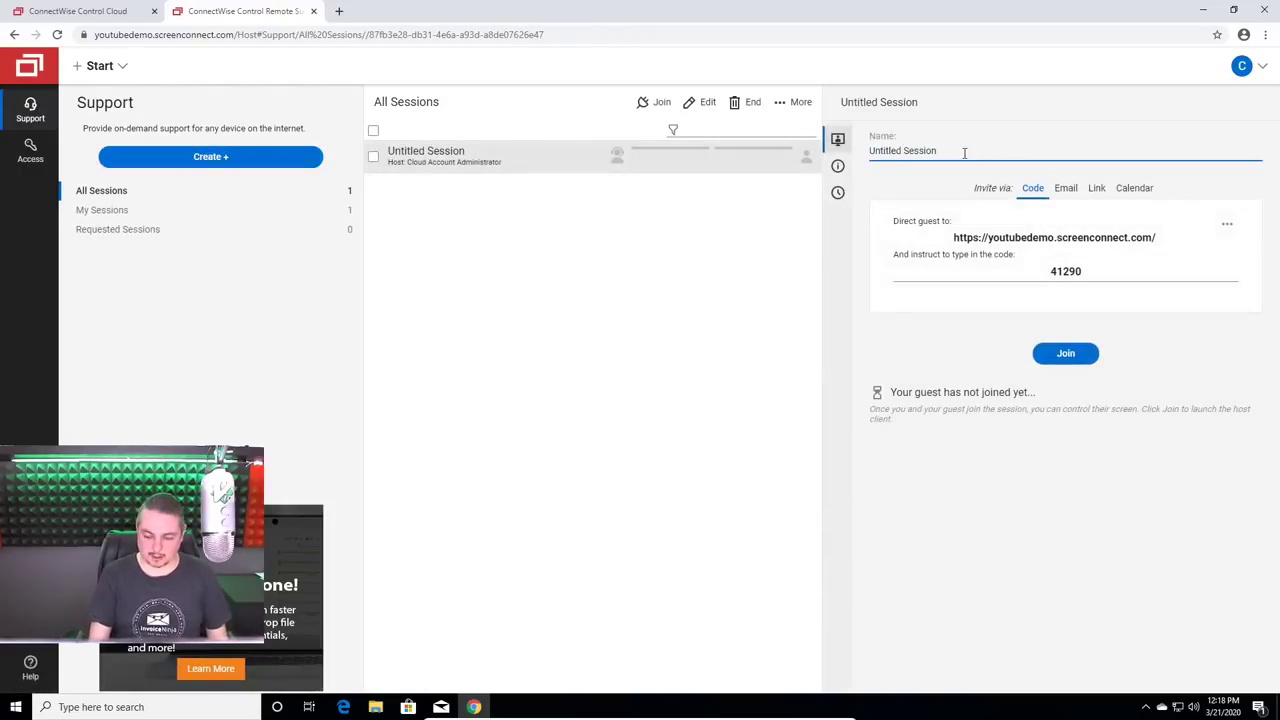
key("ctrl+a")
type("The LAb")
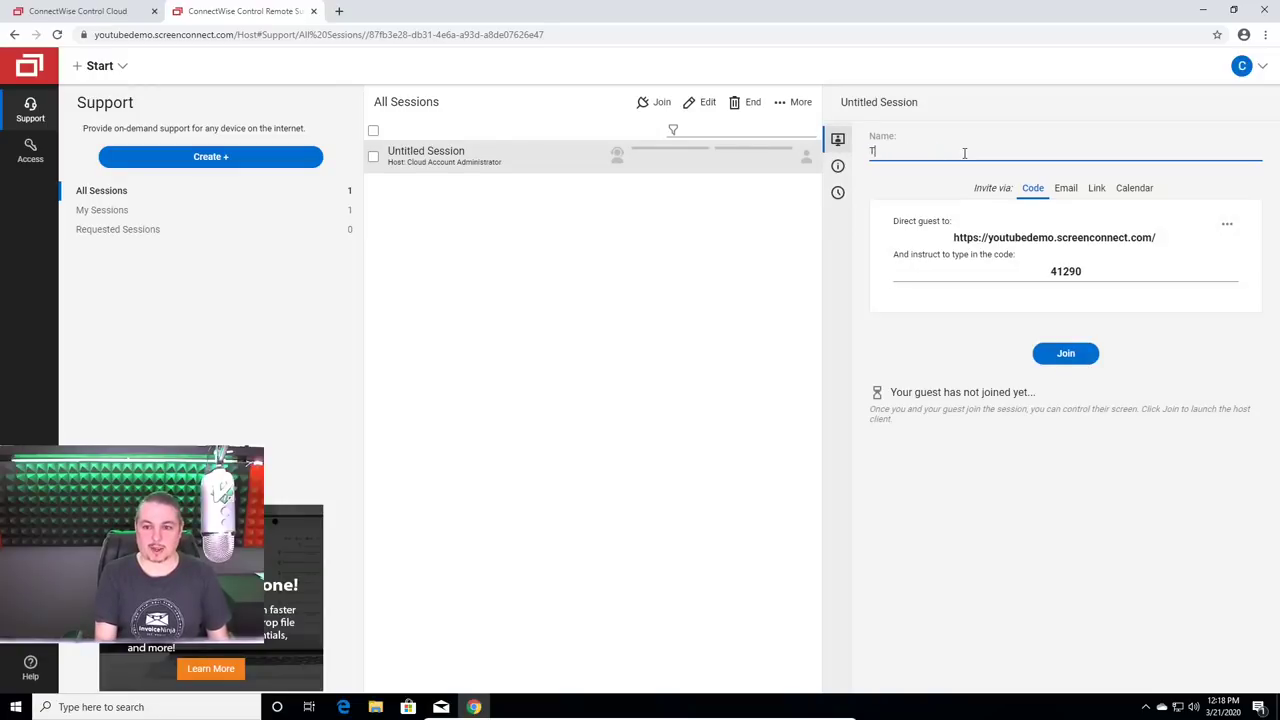
key("BackSpace")
key("BackSpace")
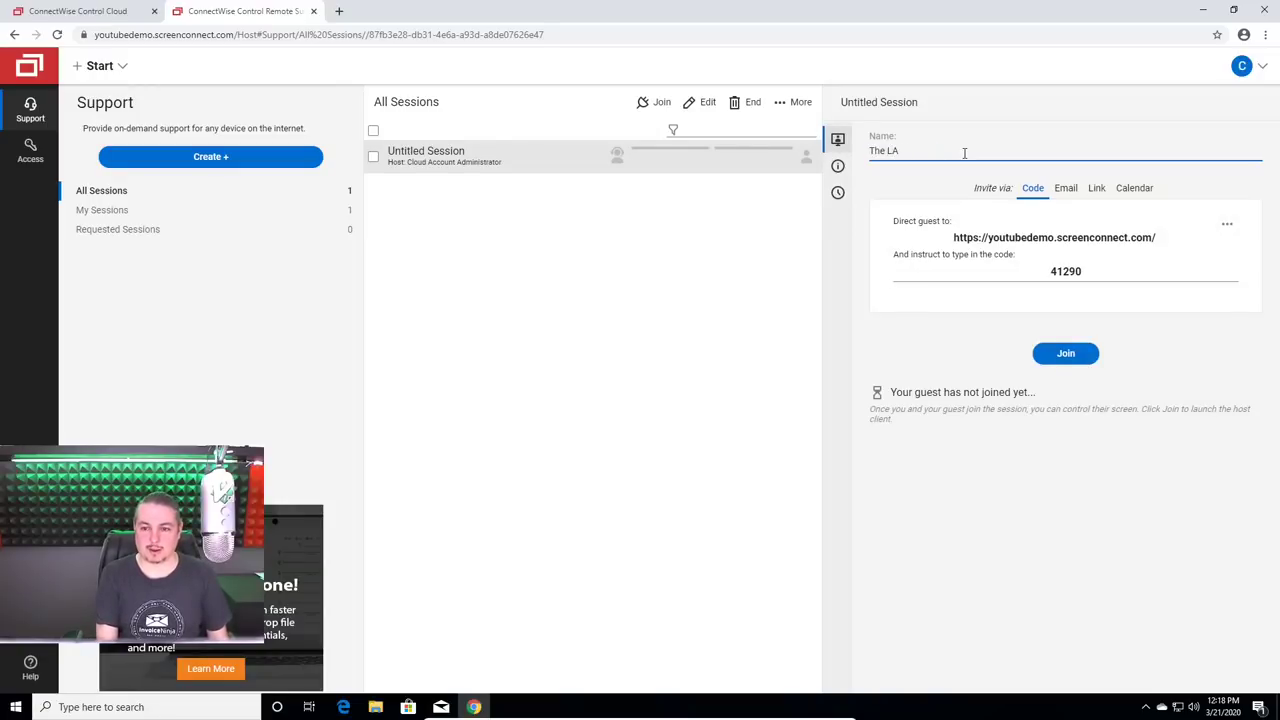
type("ab Computer")
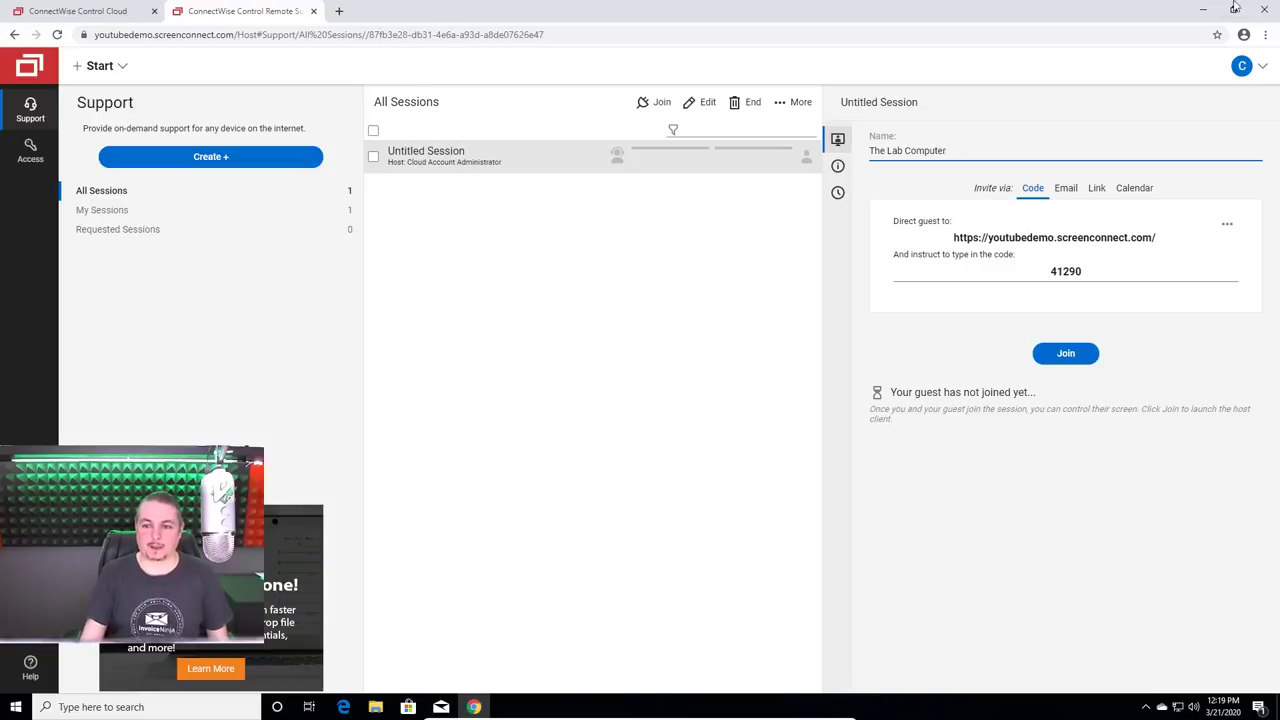
left_click(974, 310)
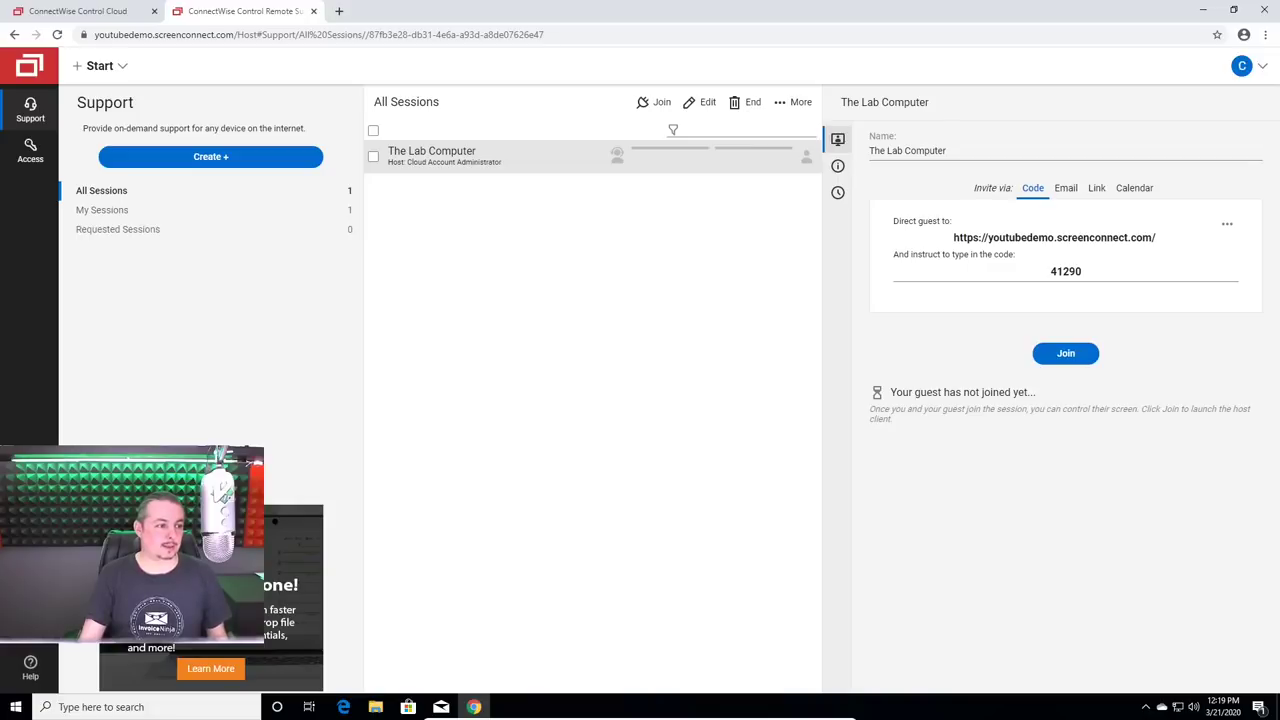
- On the lab VM console, launch Chrome and maximize its window
key("alt+Tab")
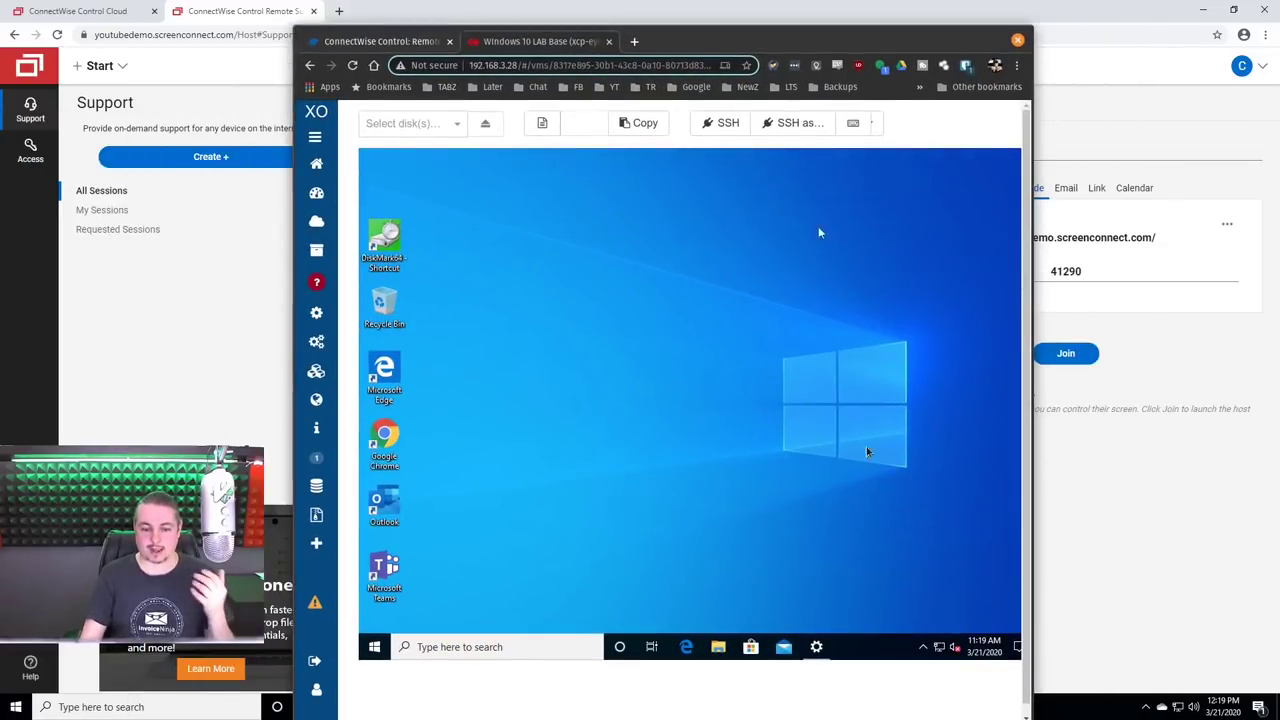
double_click(384, 440)
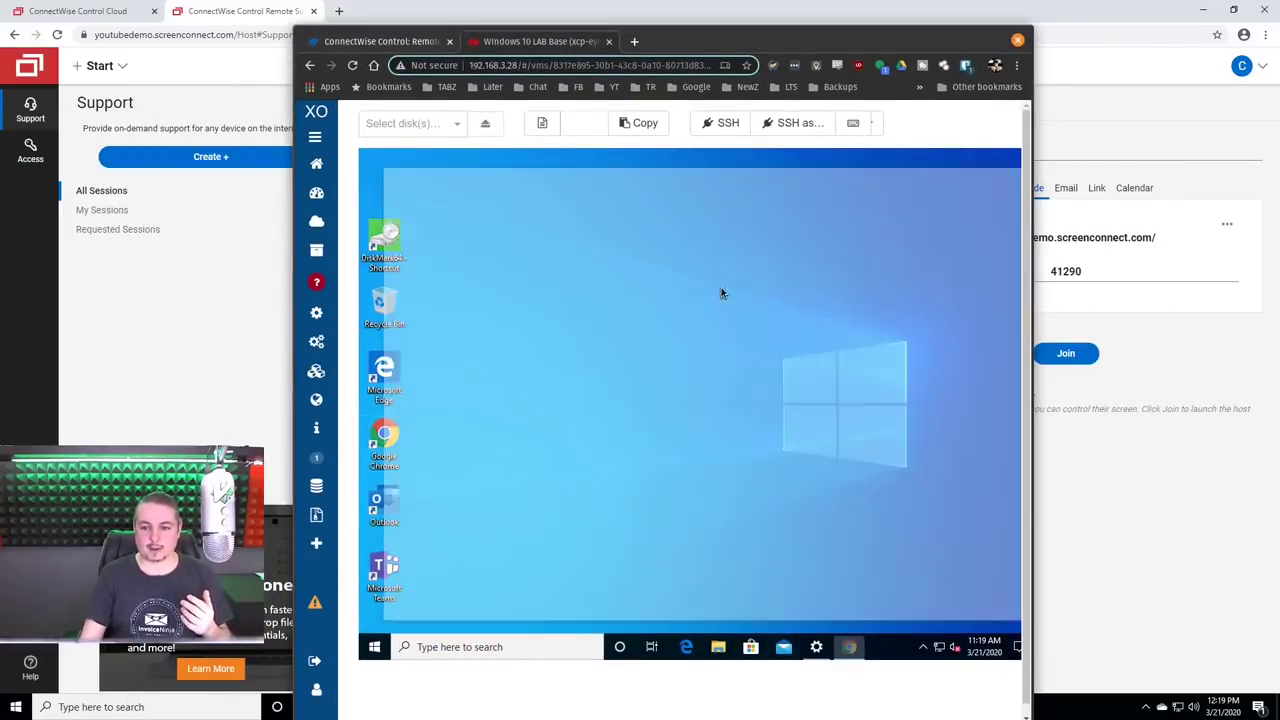
key("super+Up")
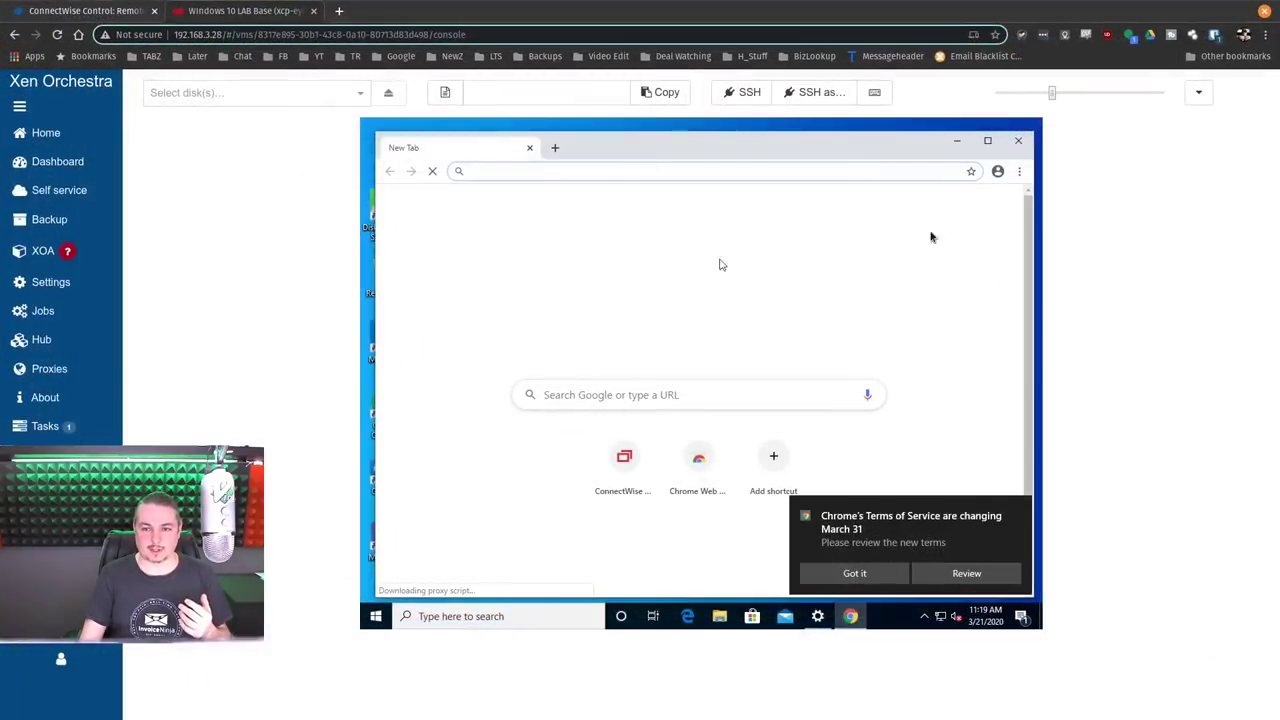
- Load youtubedemo.screenconnect.com in the VM's Chrome and enter the session join code
left_click(518, 170)
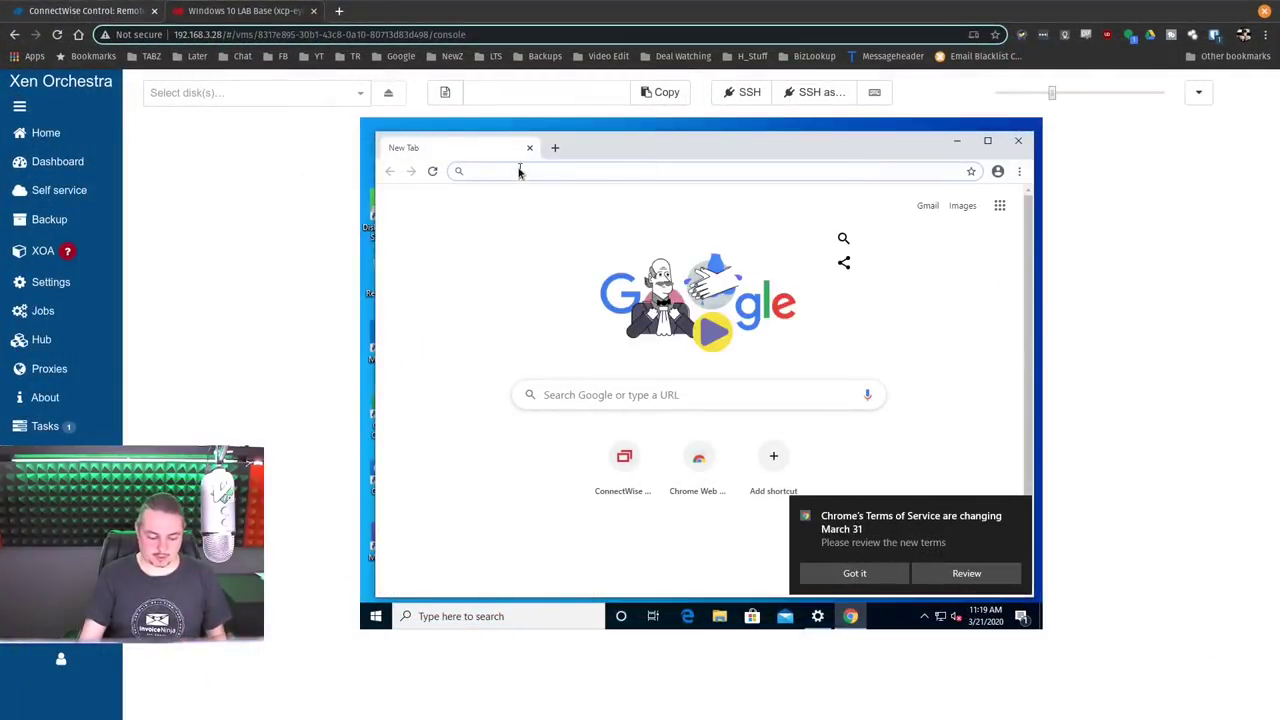
type("you")
key("Return")
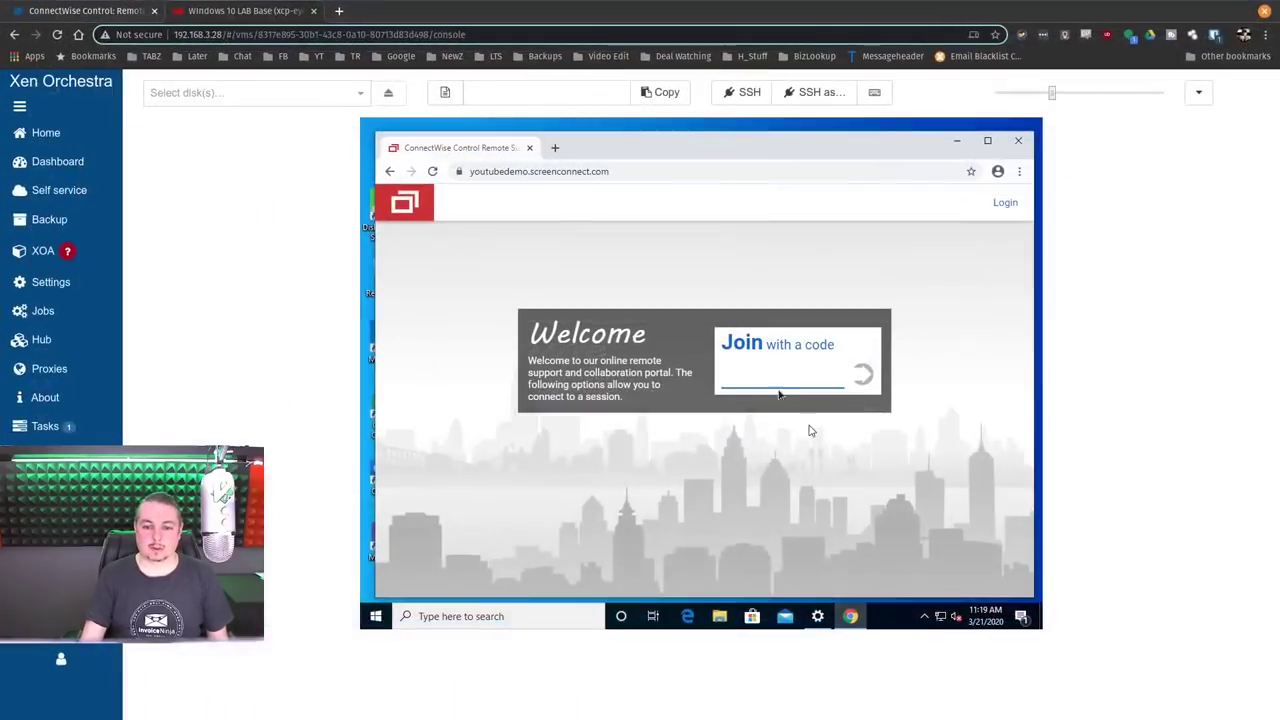
left_click(746, 376)
type("4")
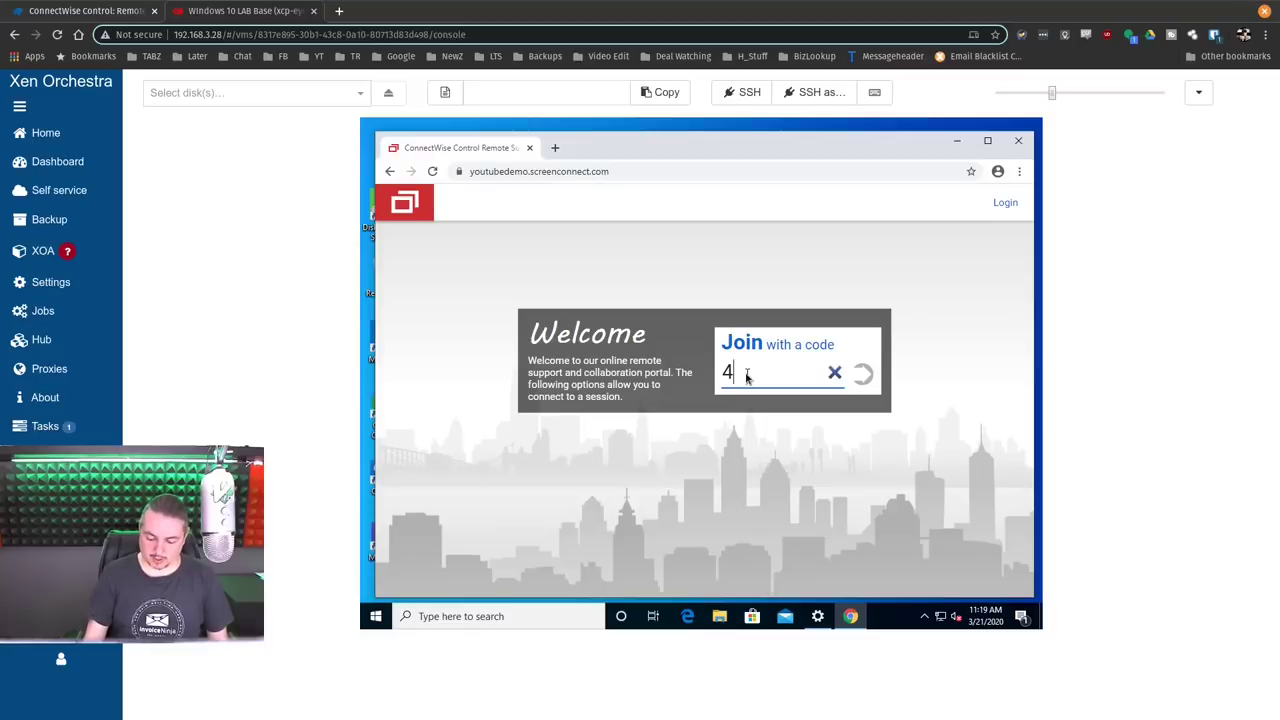
type("1290")
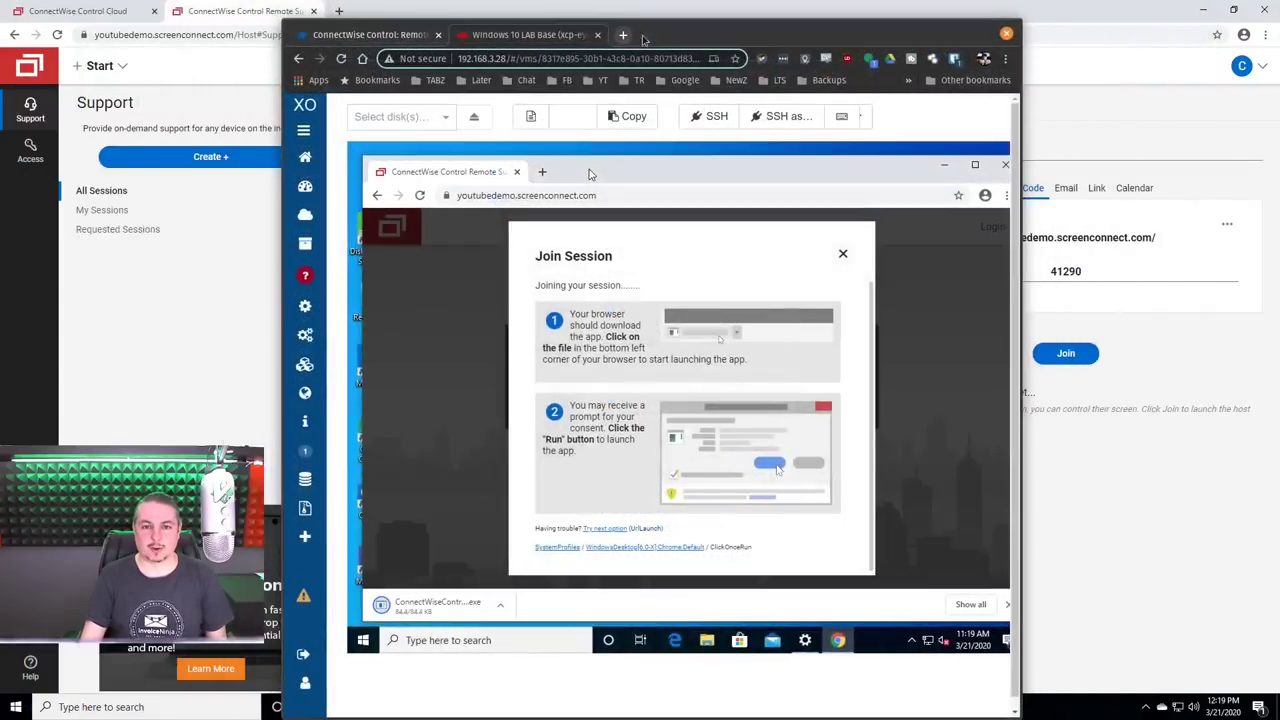
- Allow the ConnectWise client through the VM's UAC prompt, then join The Lab Computer session
left_click_drag(676, 40, 275, 45)
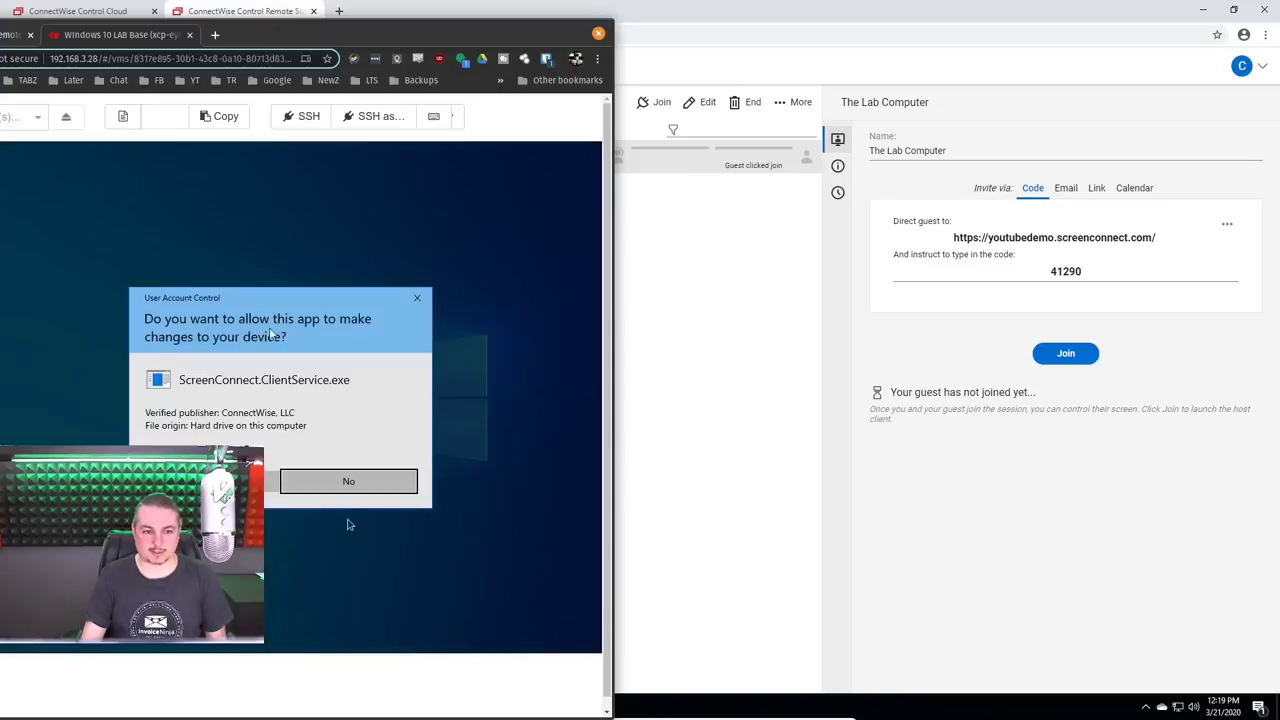
left_click(205, 481)
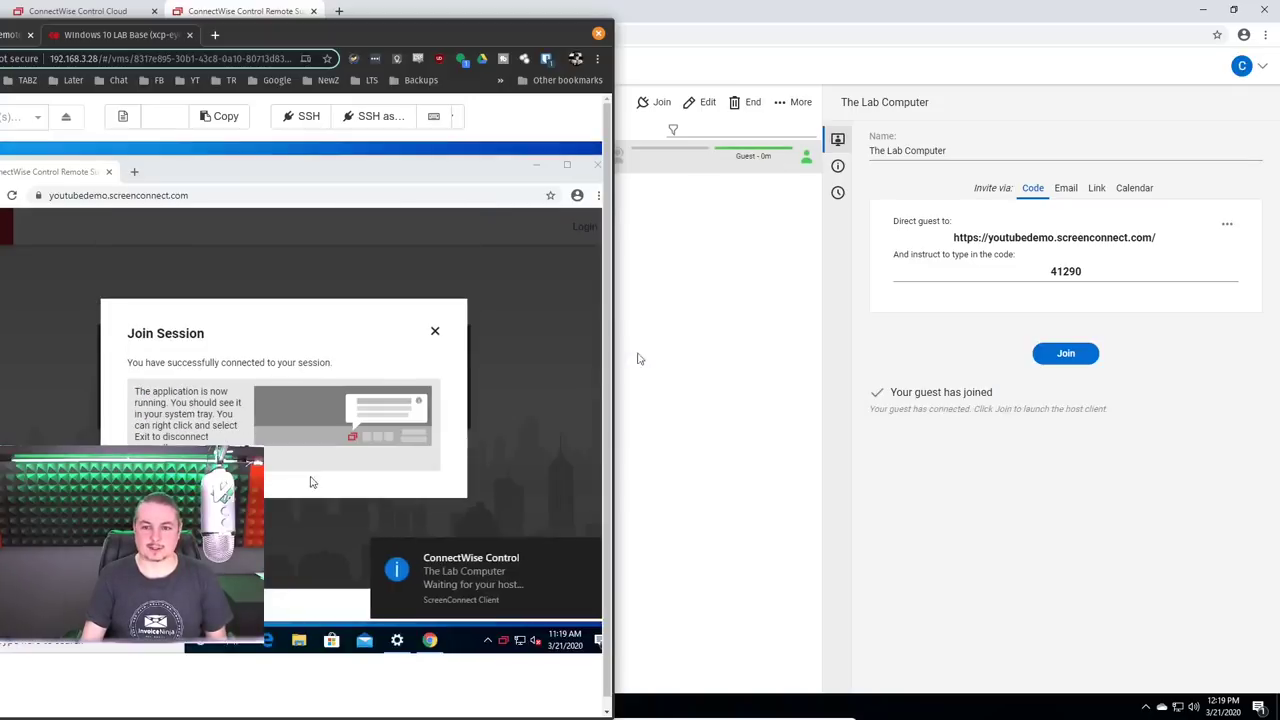
left_click_drag(395, 28, 874, 36)
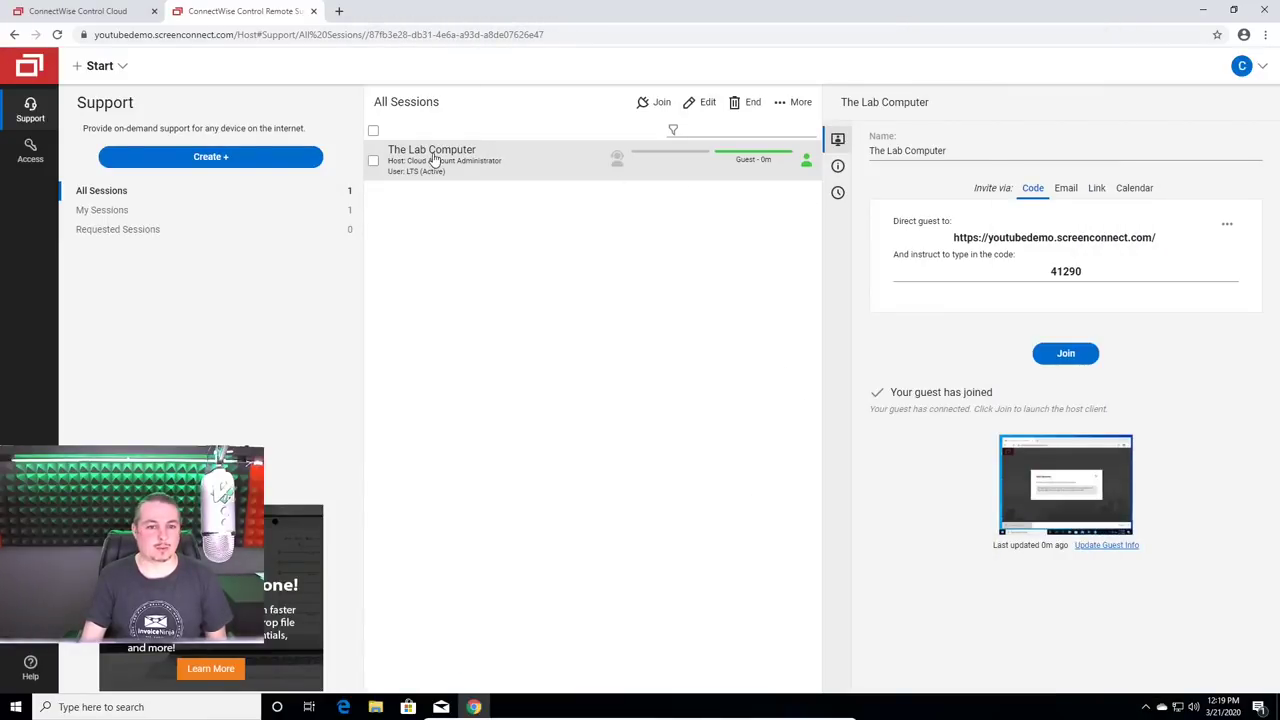
double_click(435, 158)
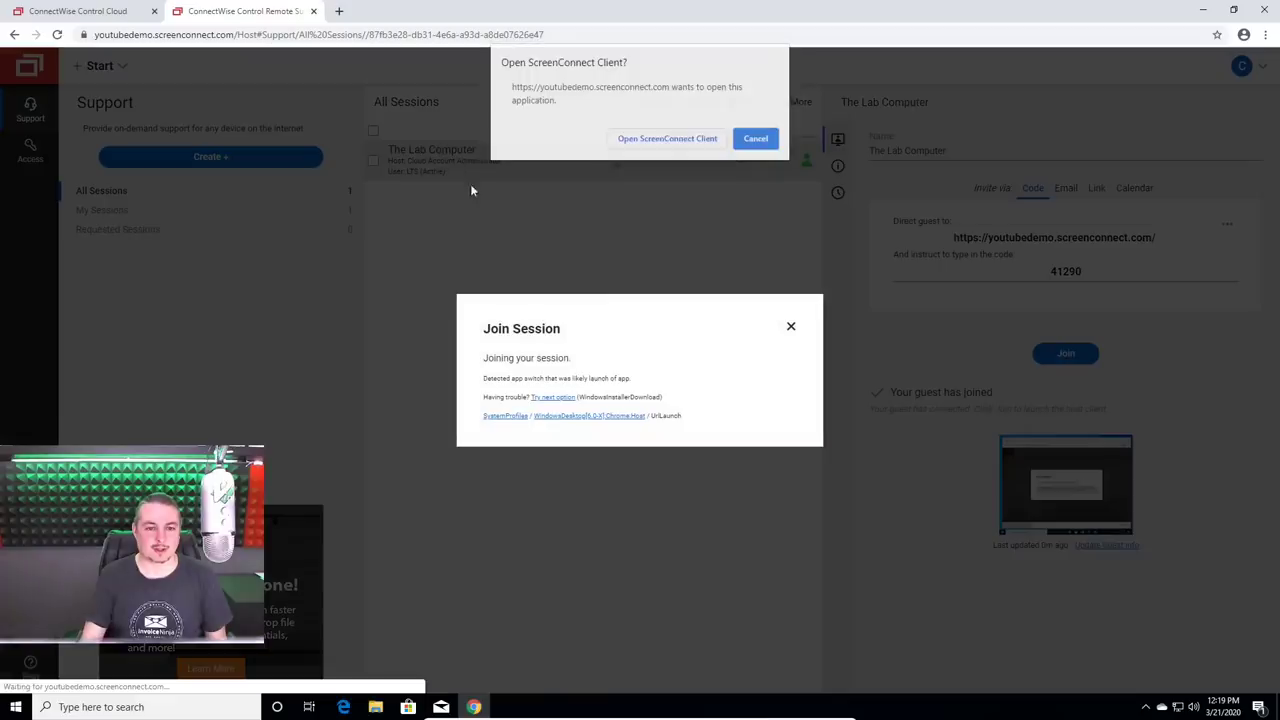
- Launch the host client and dismiss the remote browser's join confirmation
left_click(686, 137)
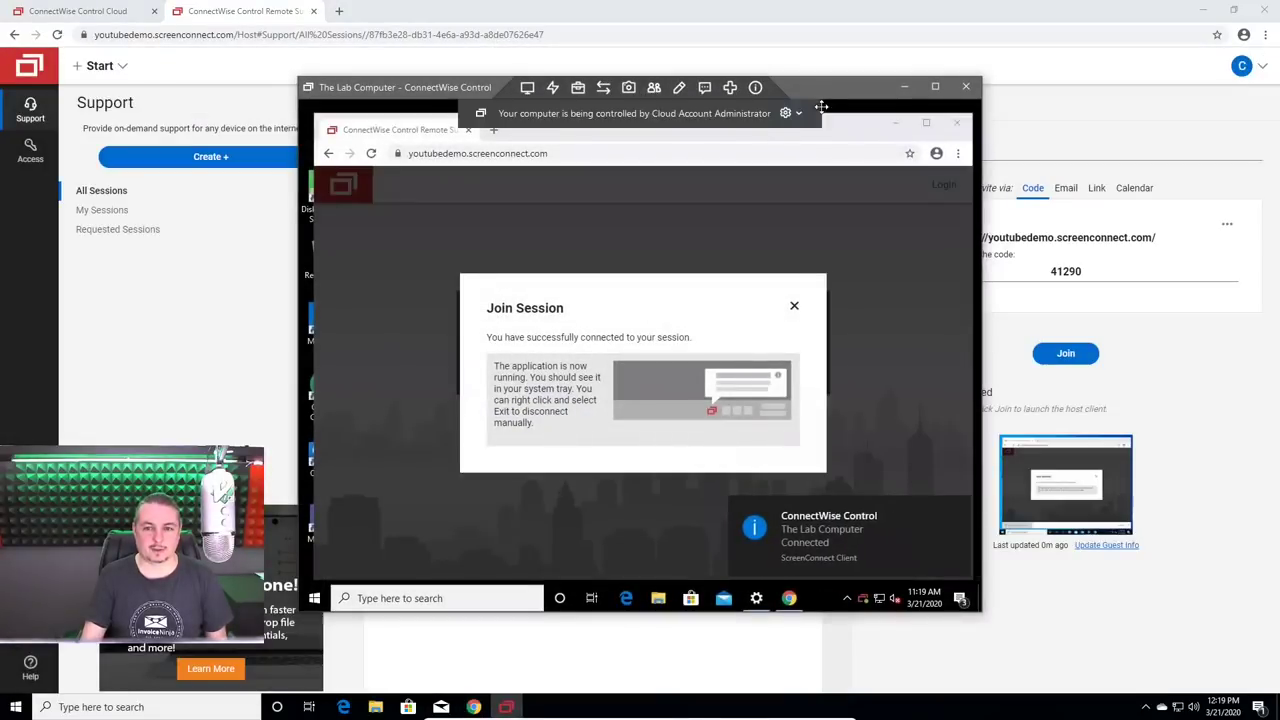
left_click_drag(820, 106, 753, 80)
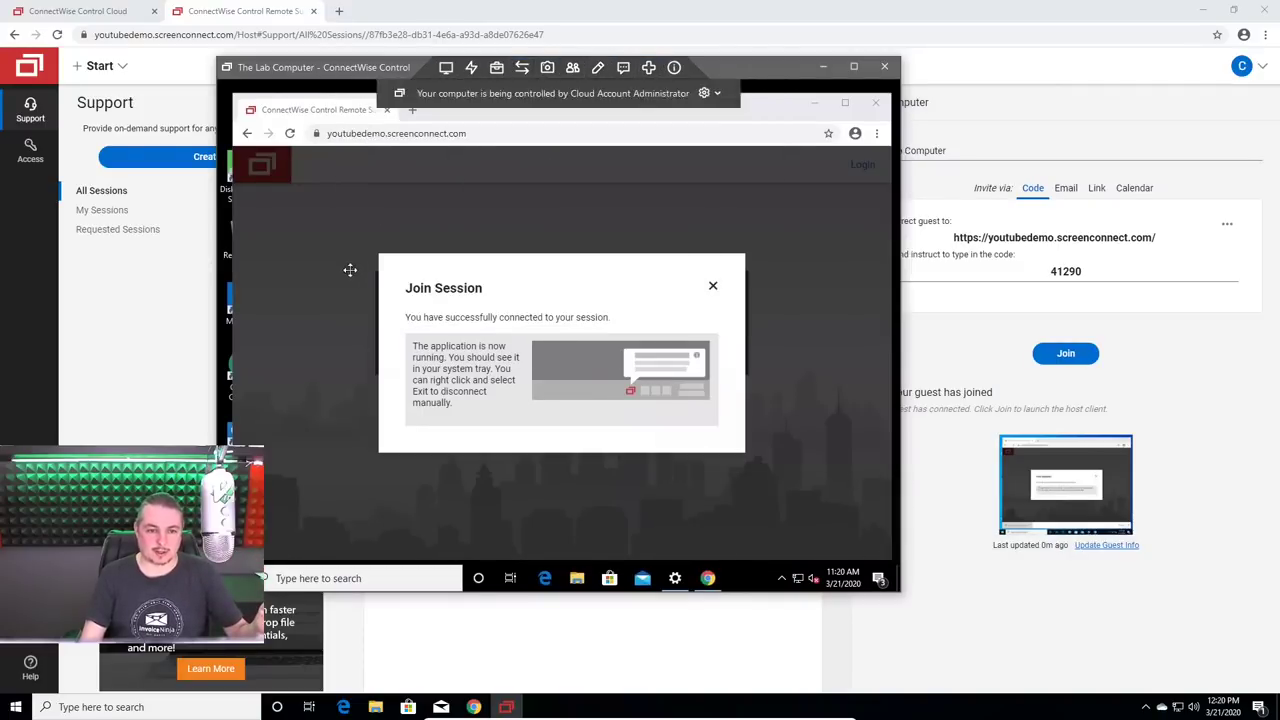
left_click(875, 102)
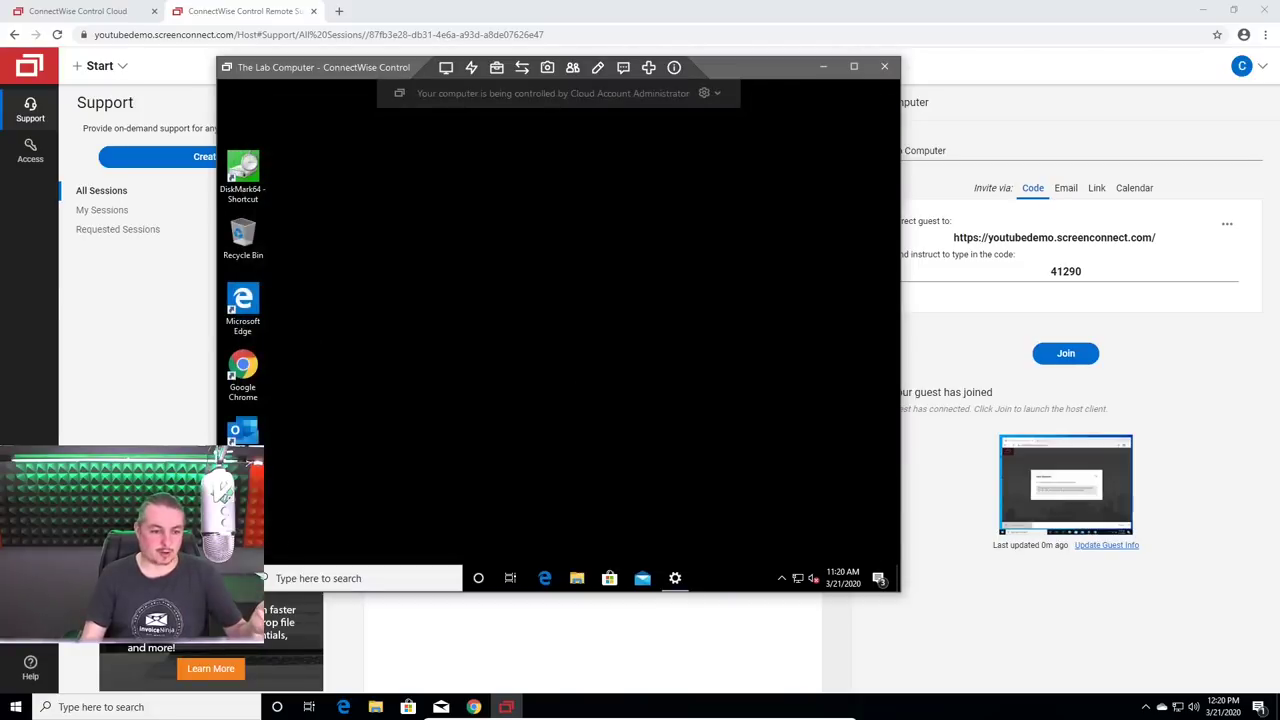
- Restart the remote lab computer through its Start menu Power options
left_click(240, 578)
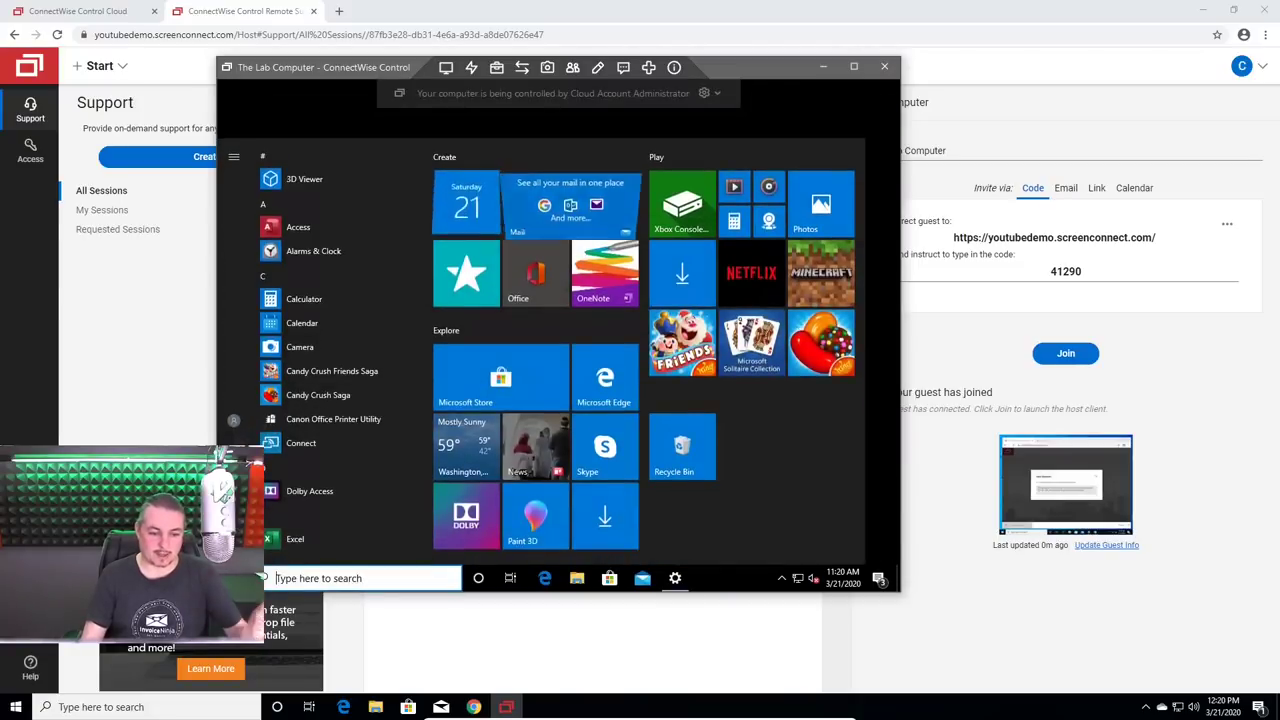
left_click(233, 540)
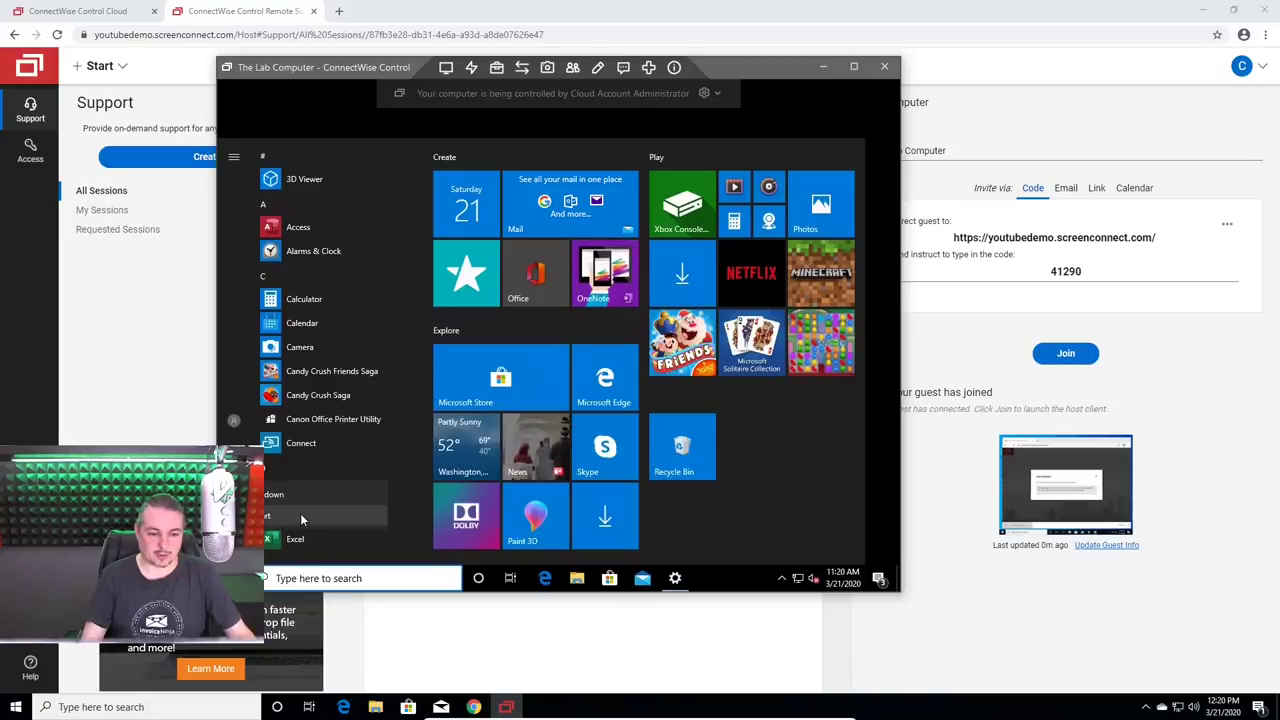
left_click(300, 513)
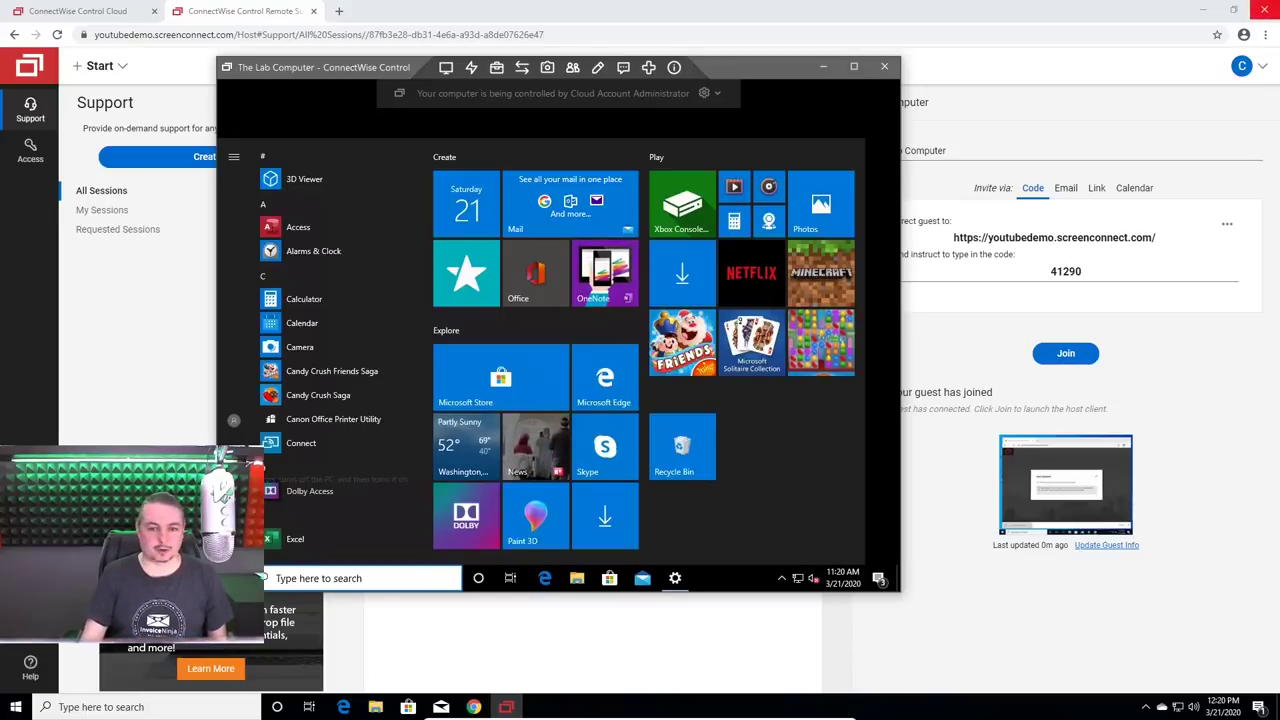
- Close the host client window while leaving The Lab Computer session open
key("alt+Tab")
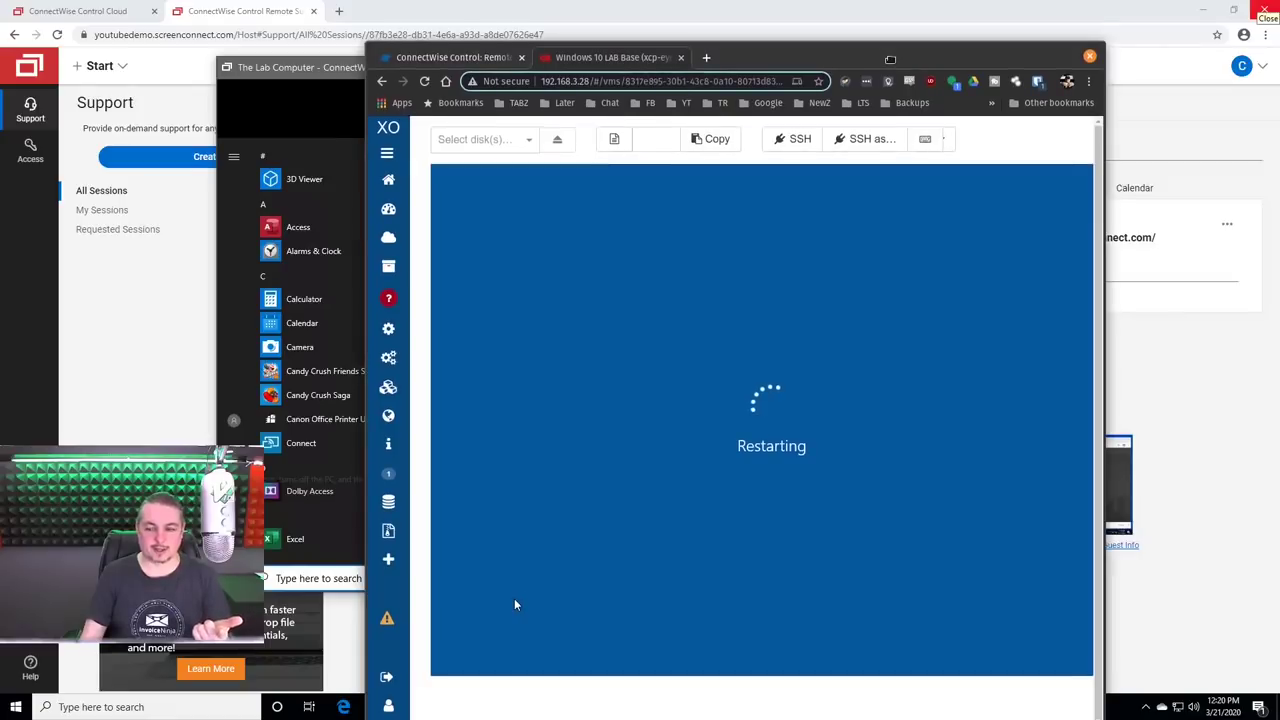
key("alt+Tab")
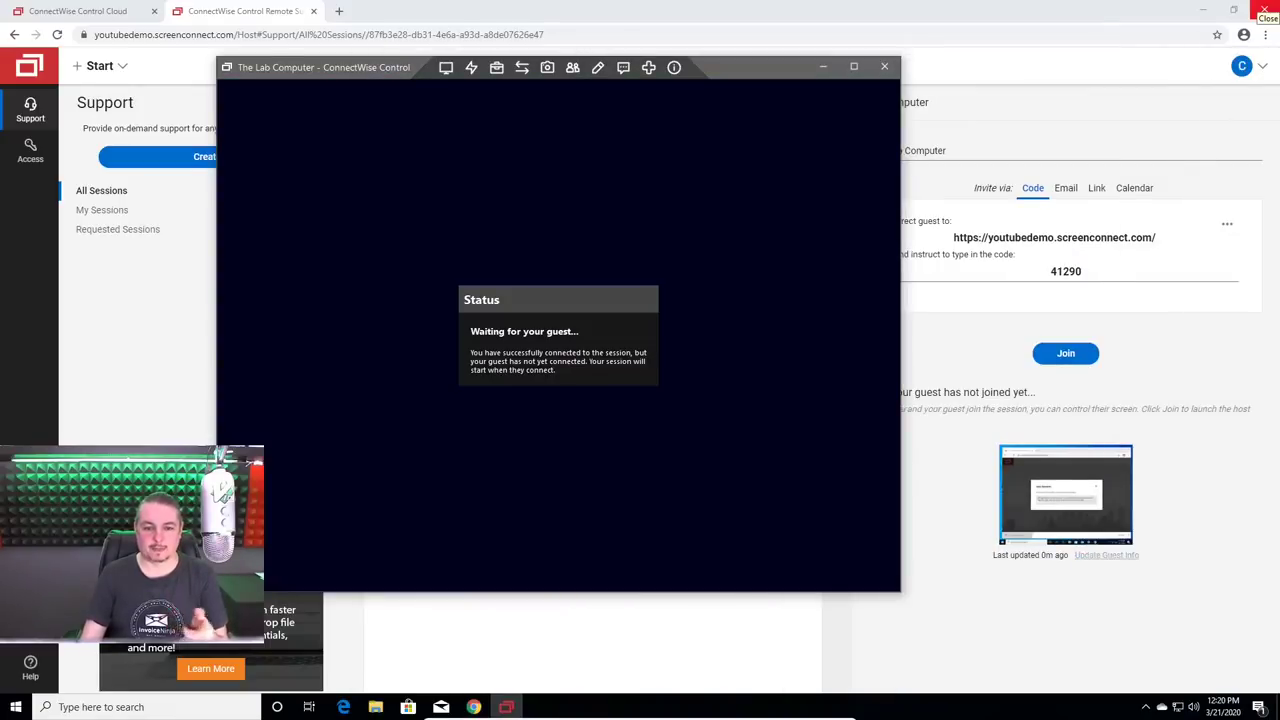
left_click_drag(756, 63, 874, 203)
left_click(1003, 207)
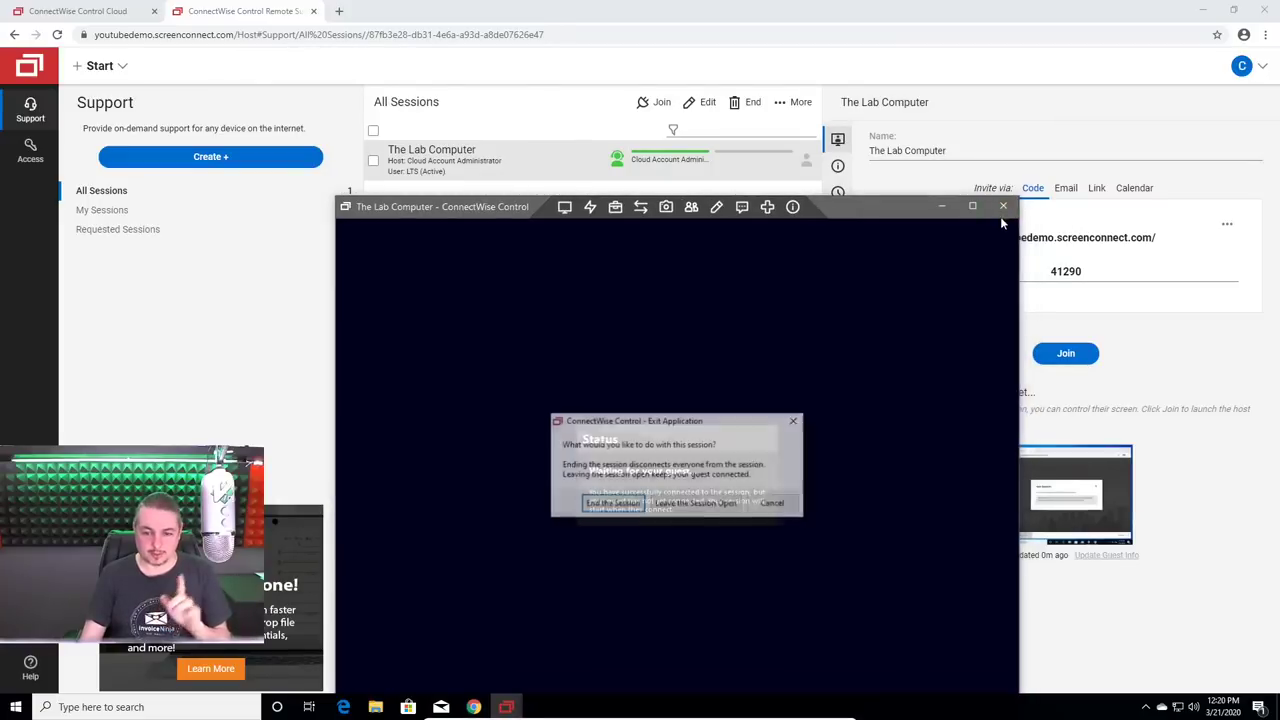
left_click(697, 504)
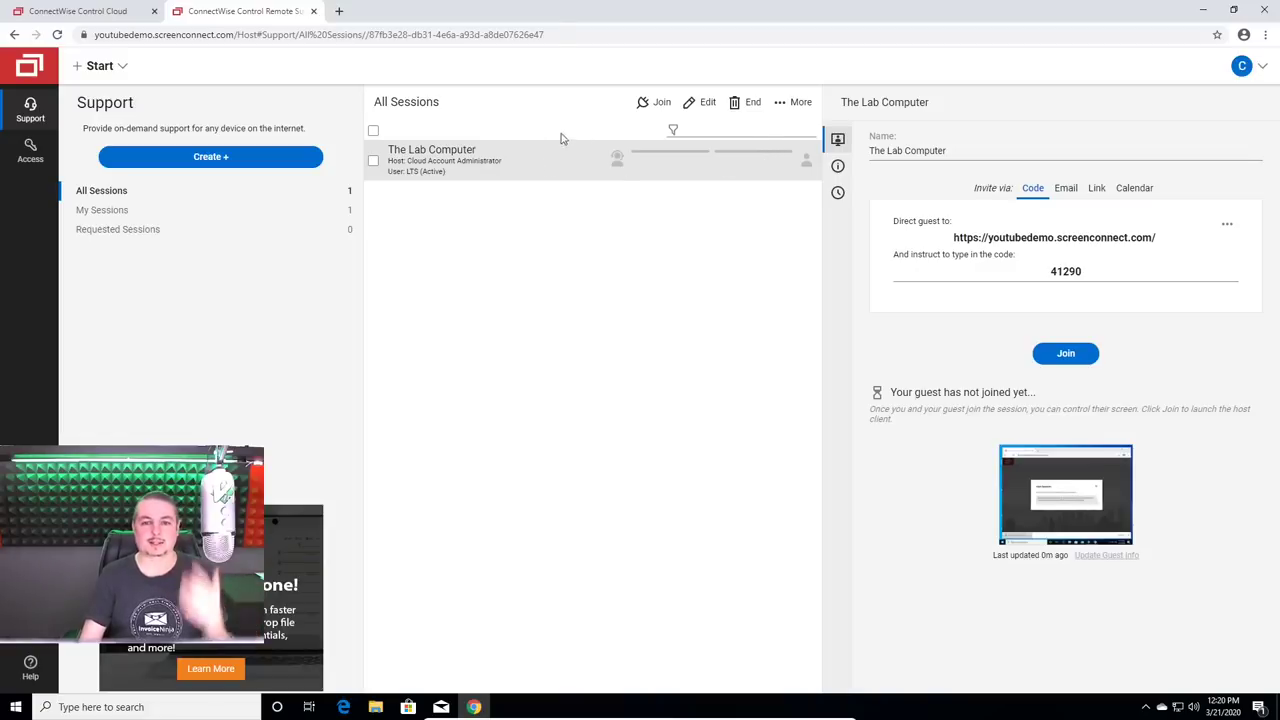
- Create a second support session, listed as Untitled Session
left_click(246, 164)
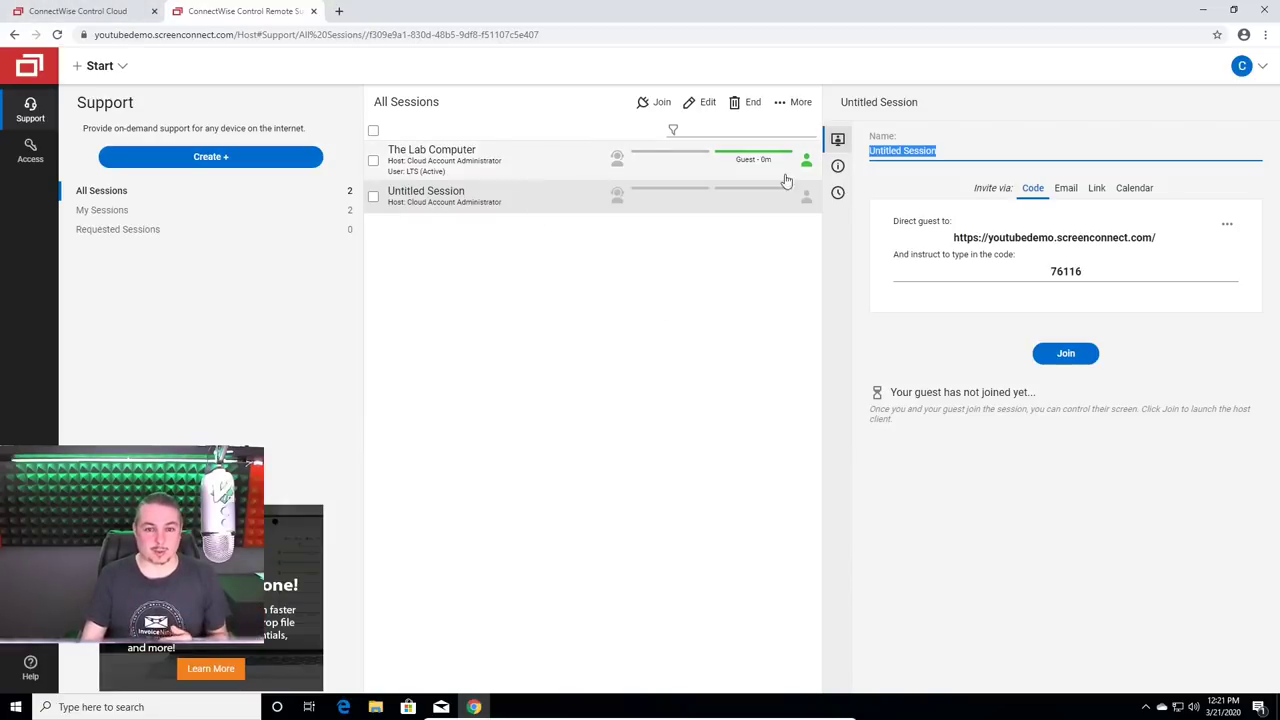
double_click(651, 164)
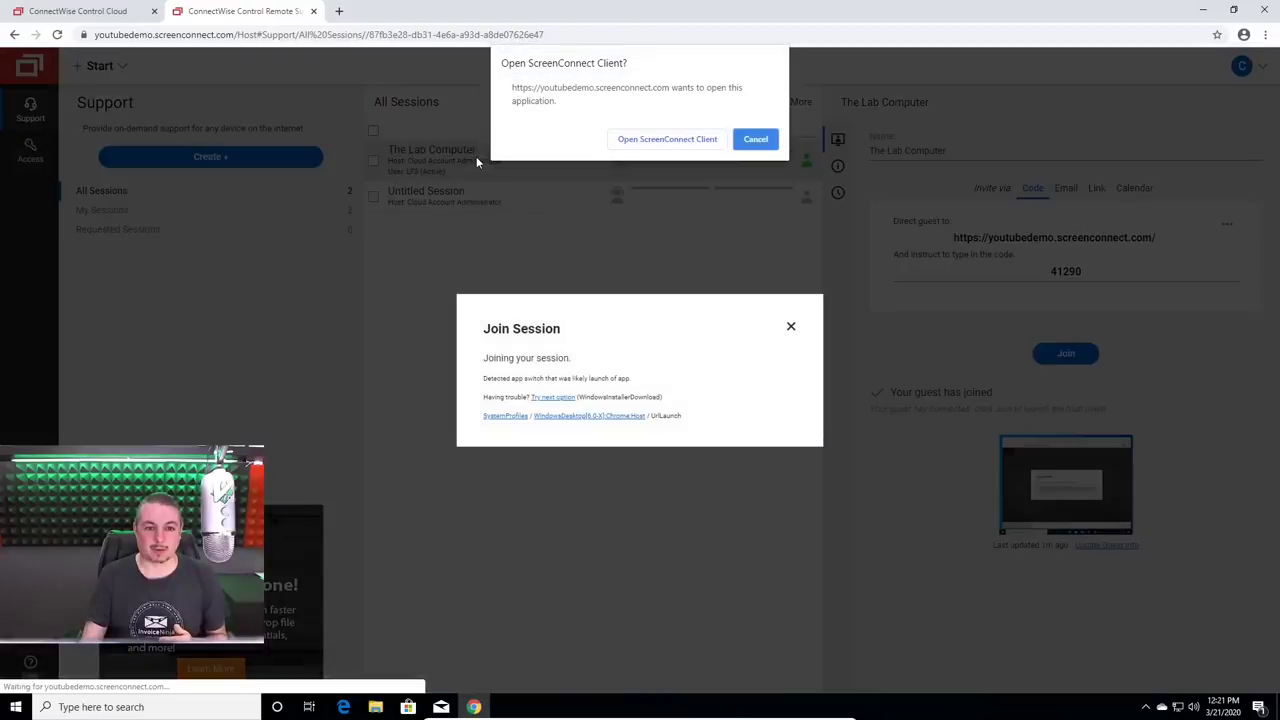
left_click(672, 139)
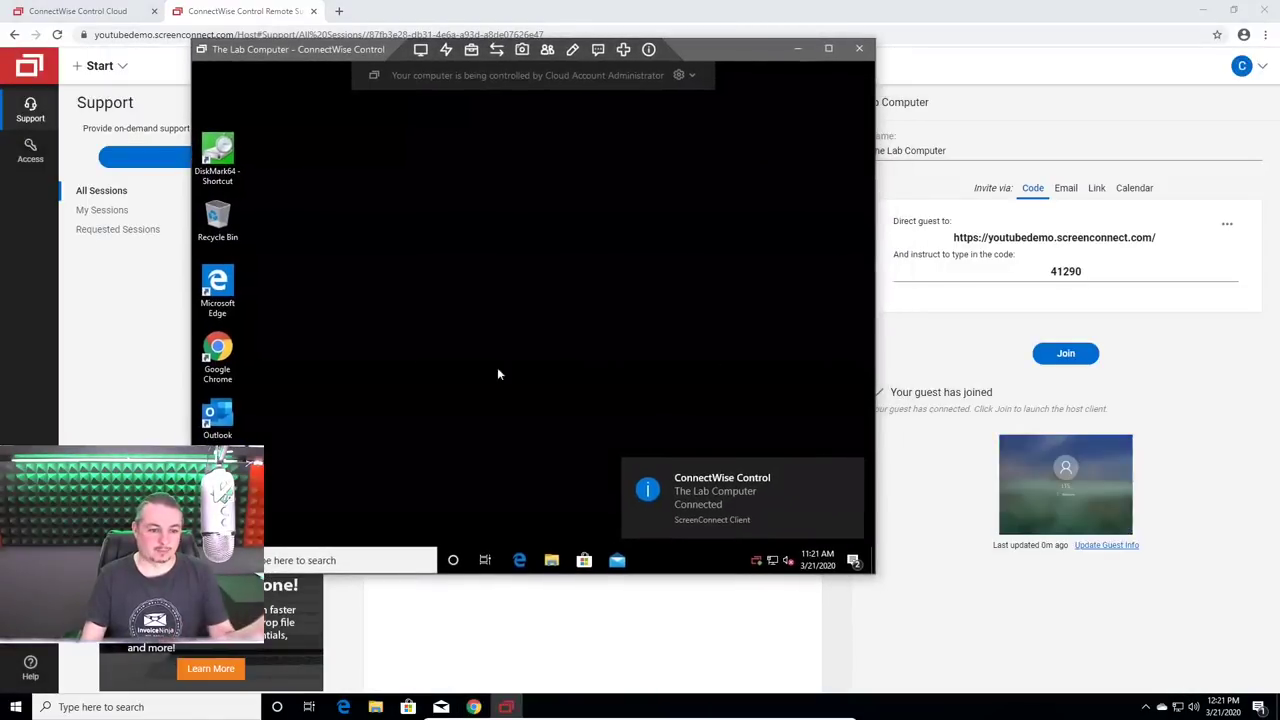
double_click(226, 227)
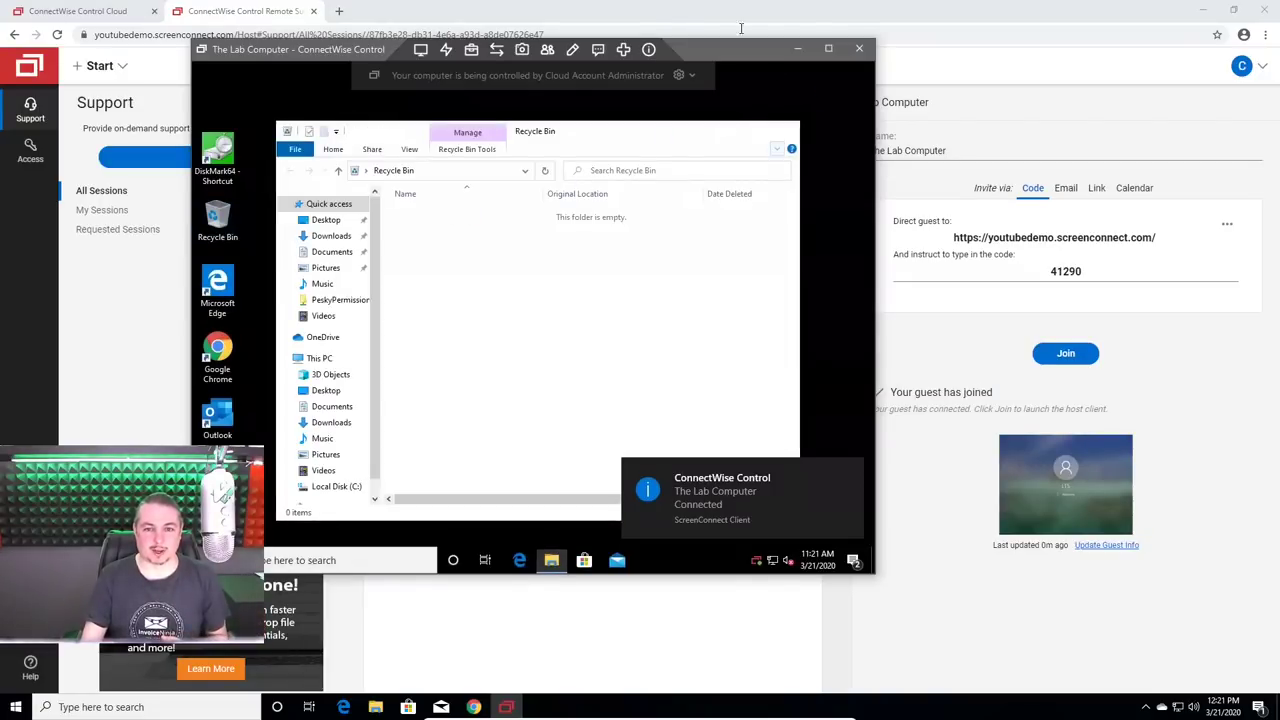
left_click(783, 130)
left_click(859, 48)
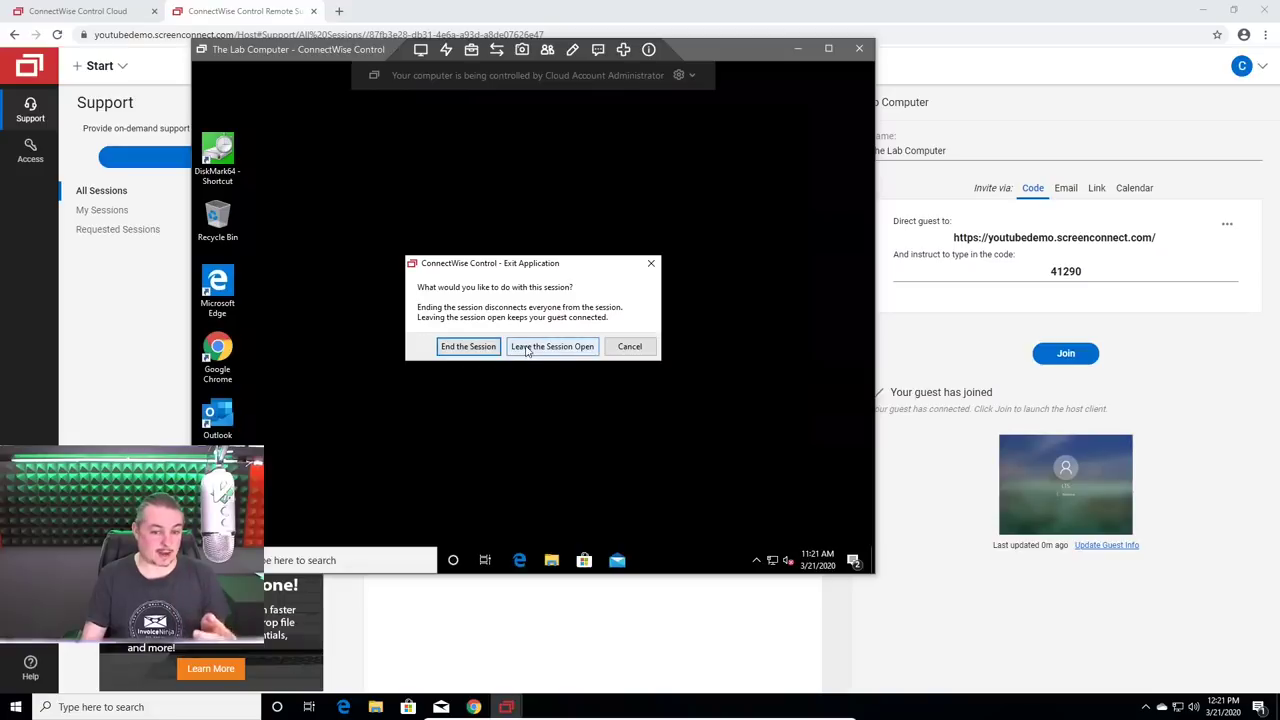
left_click(548, 347)
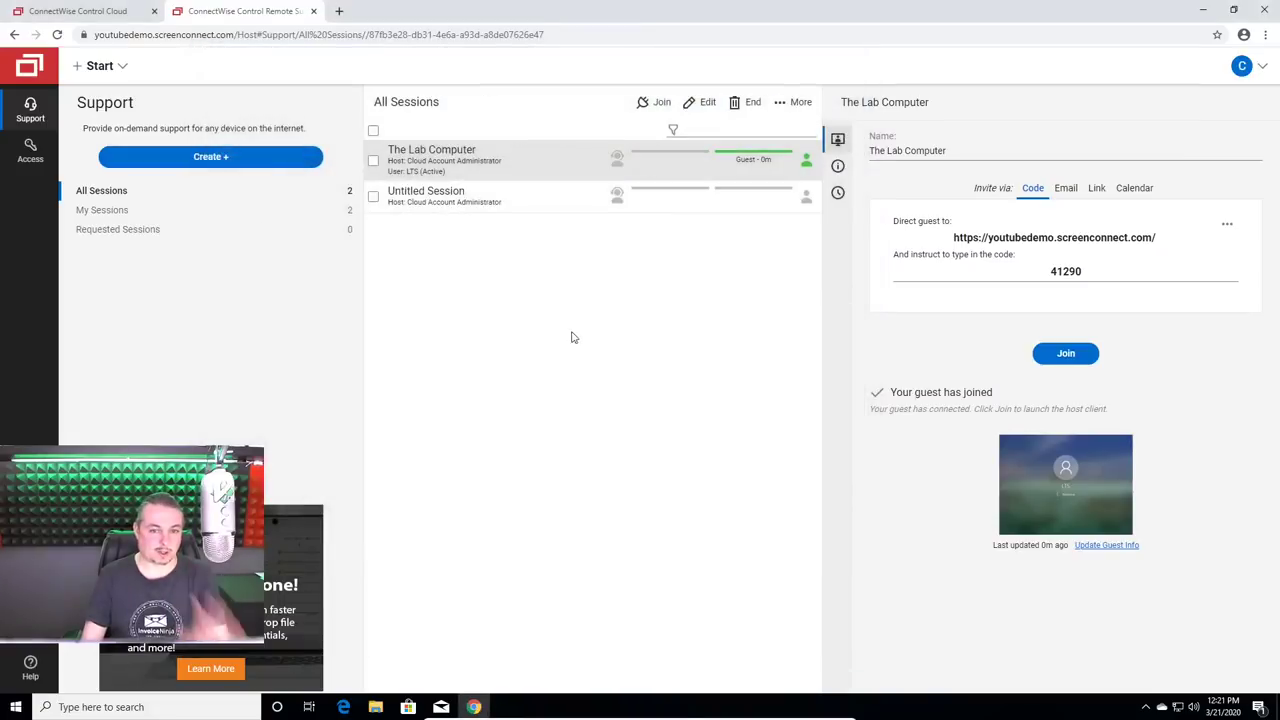
- End the Untitled Session and confirm its removal
left_click(505, 205)
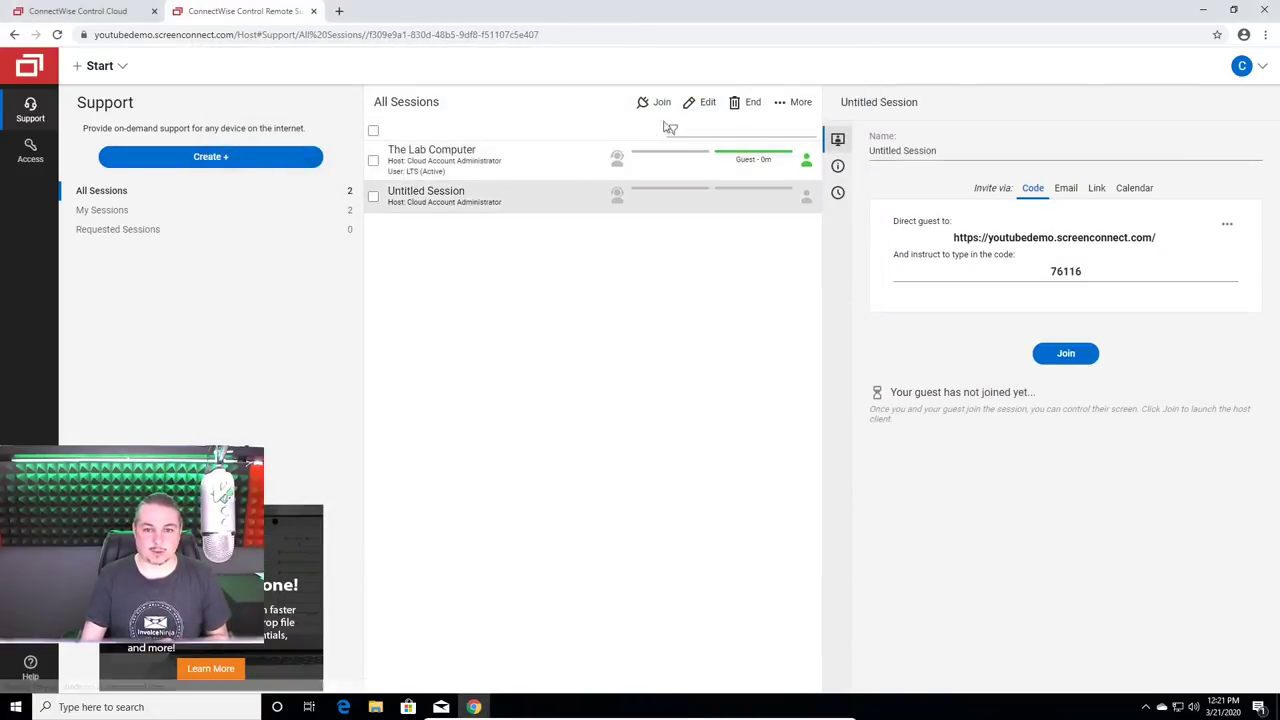
left_click(745, 104)
left_click(716, 410)
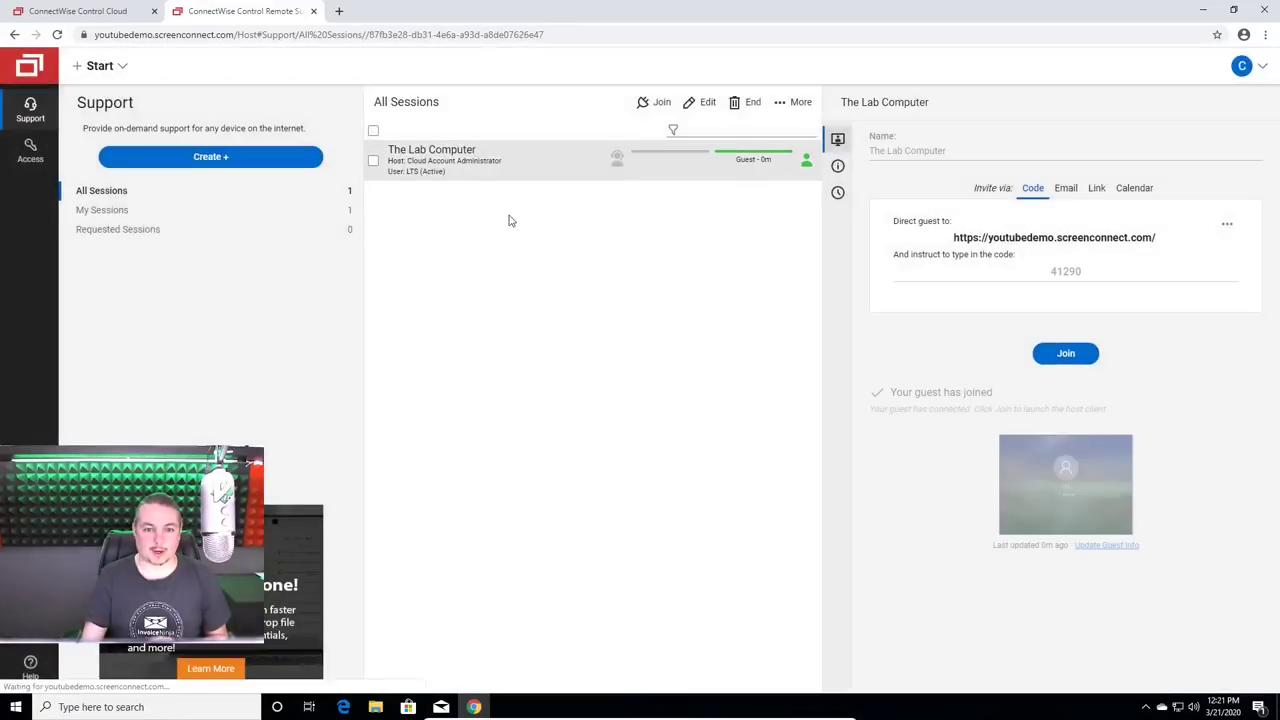
- Install the Access agent on The Lab Computer using the default values
right_click(504, 165)
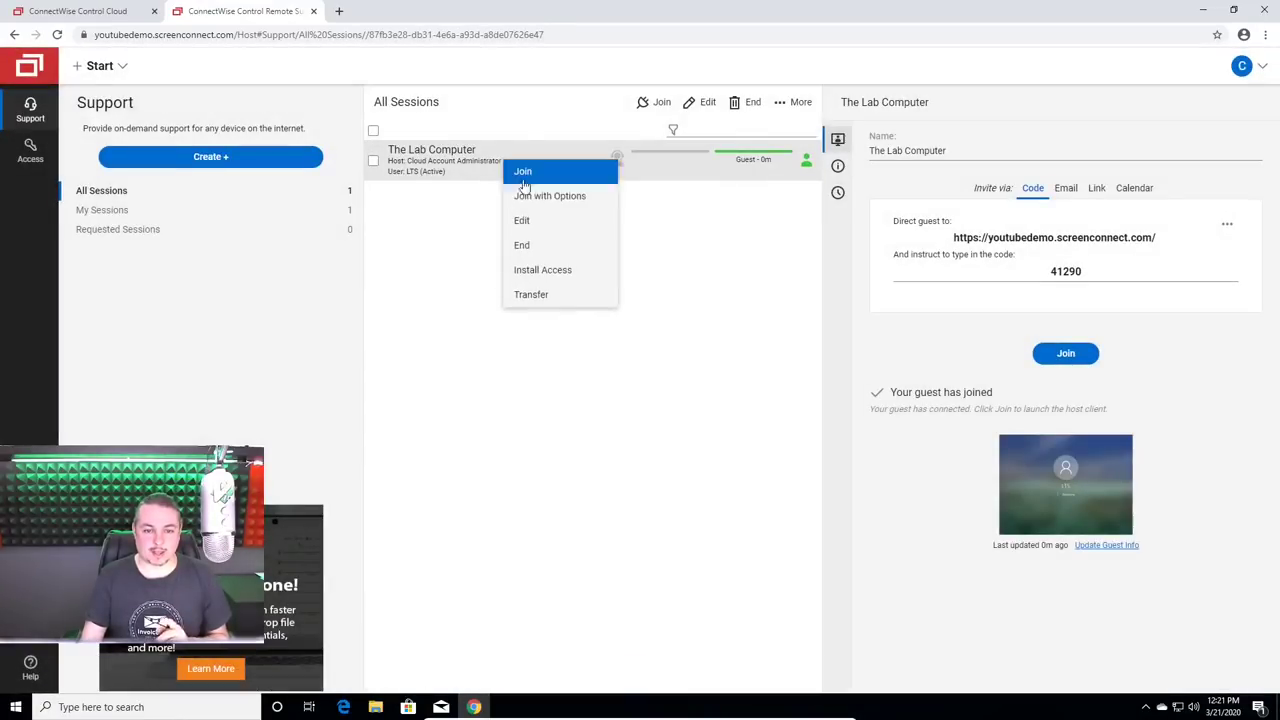
left_click(560, 272)
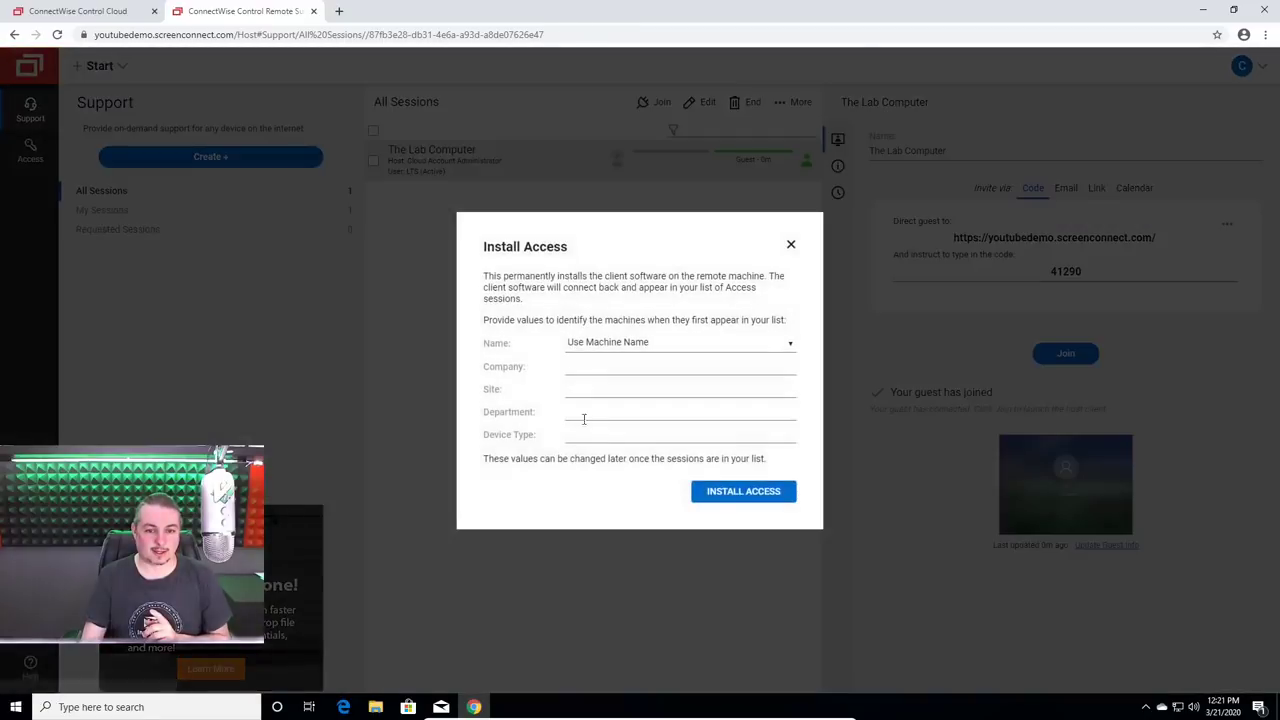
left_click(754, 497)
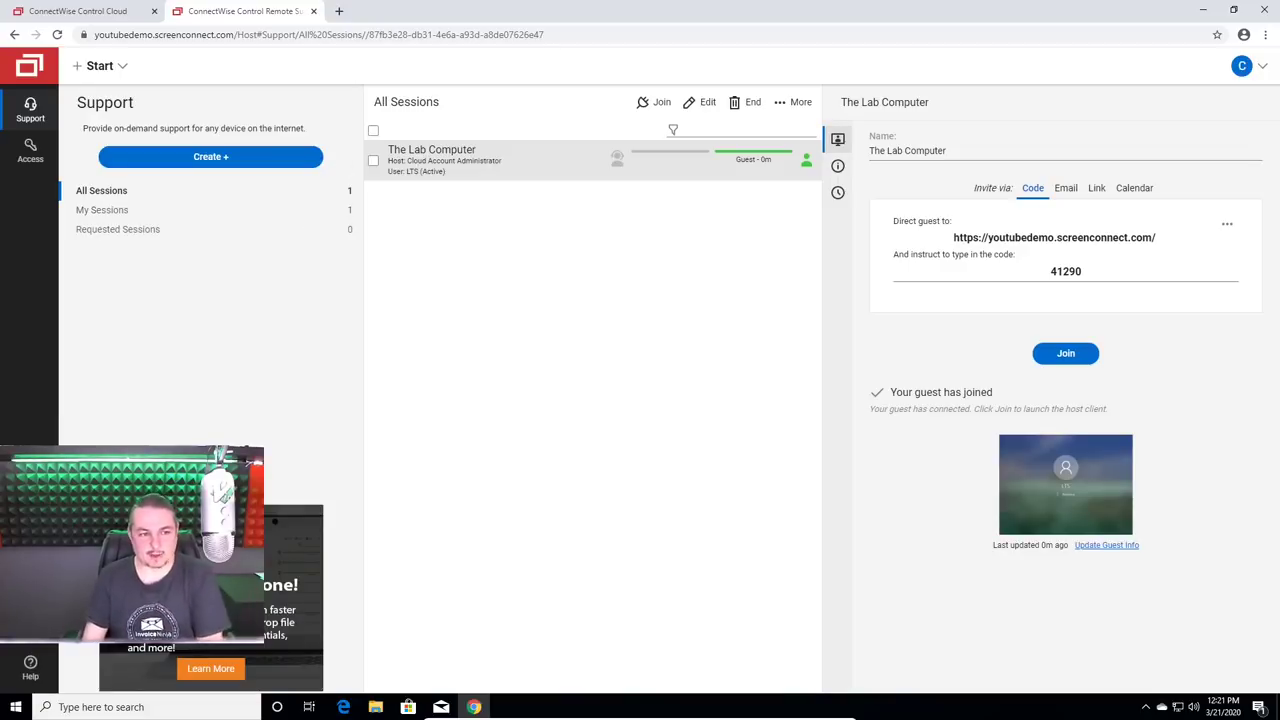
- End The Lab Computer support session so DESKTOP-2HQO5K3 stays listed only under Access
left_click(29, 166)
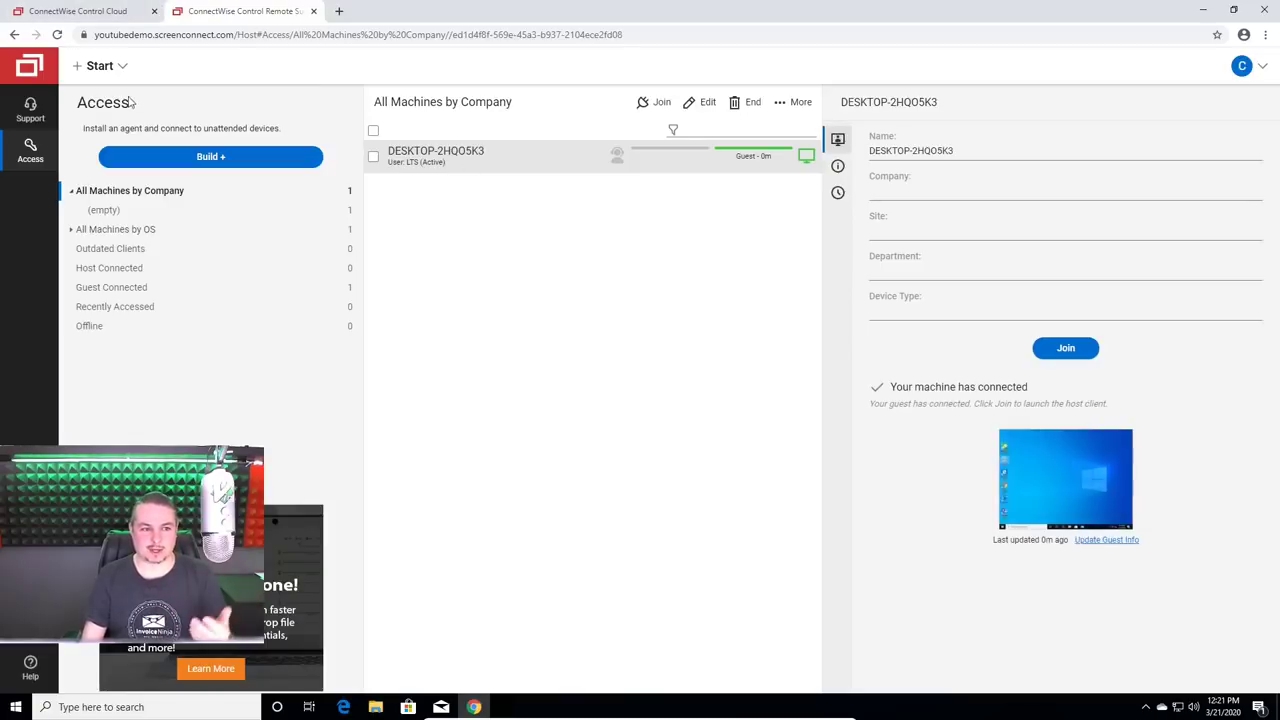
left_click(30, 110)
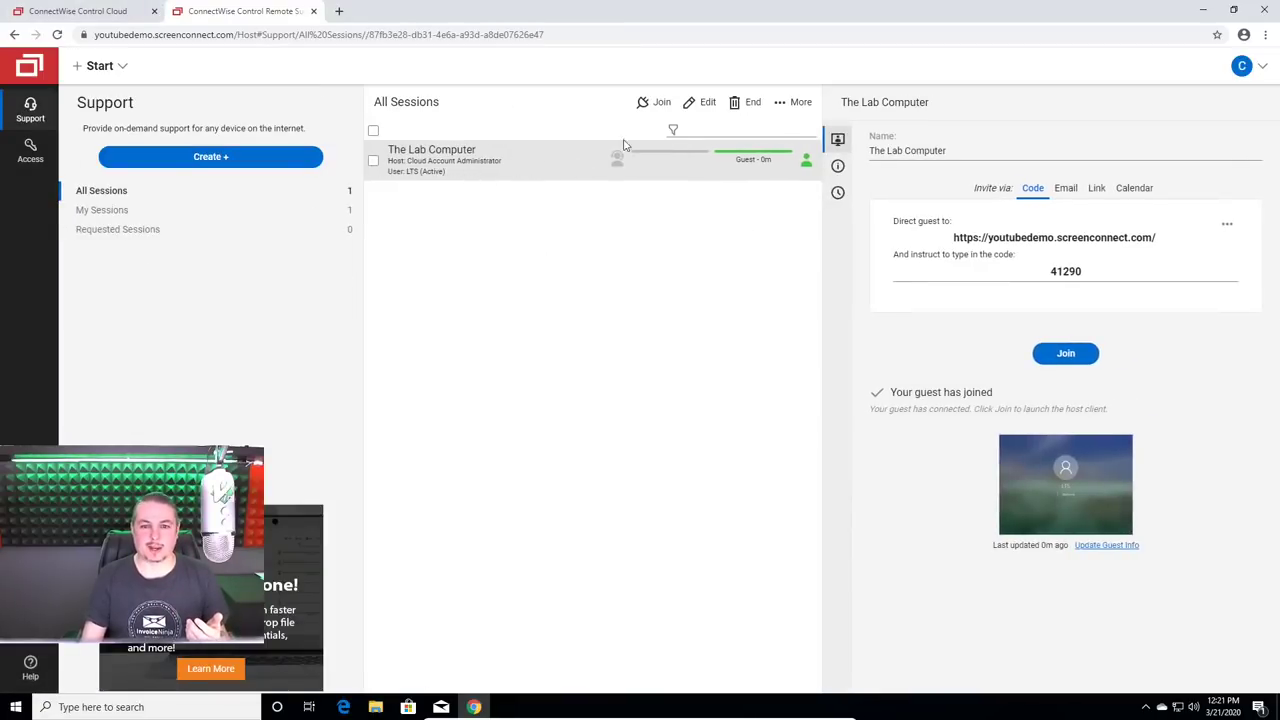
left_click(746, 102)
left_click(722, 413)
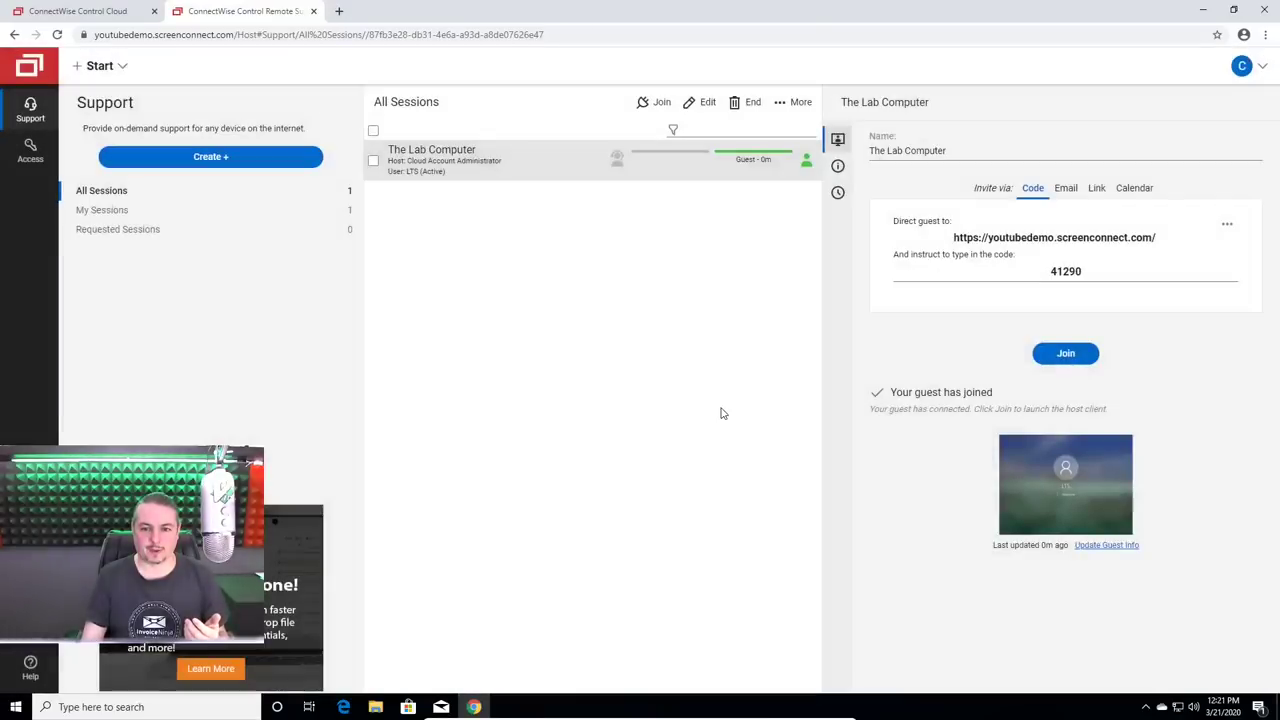
left_click(28, 152)
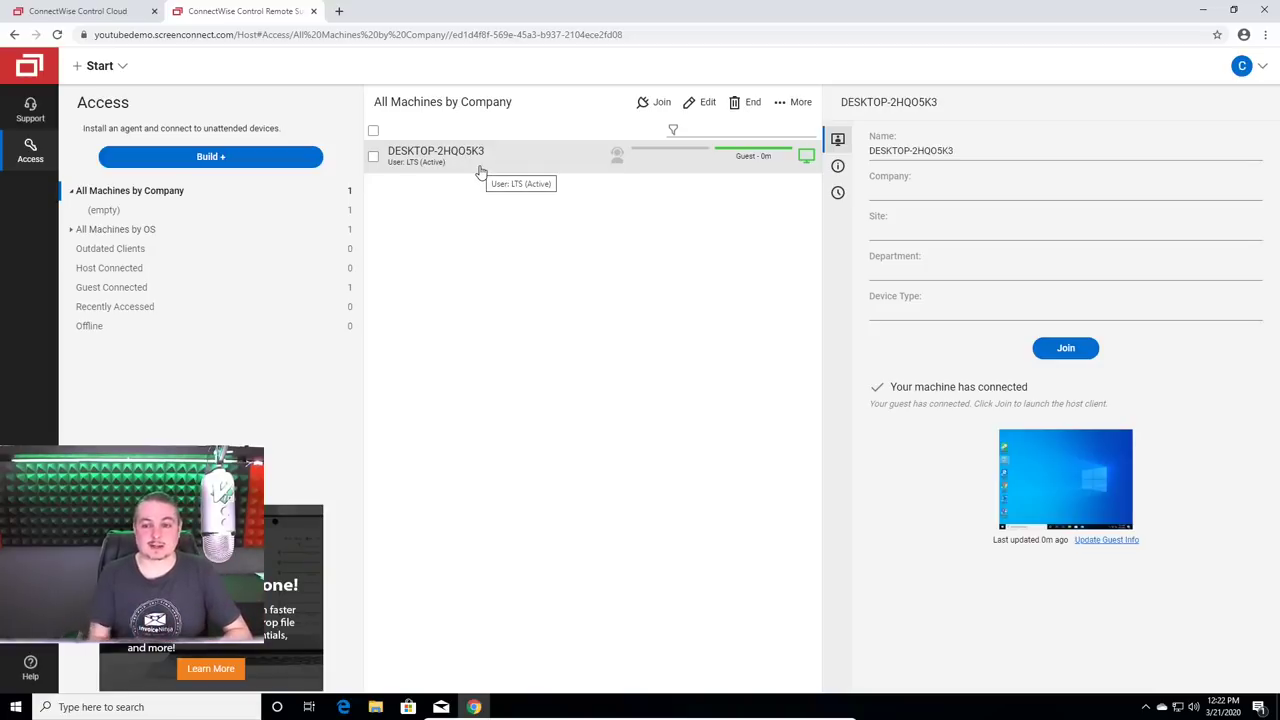
- Review the Change License packages for youtubedemo.screenconnect.com, then close without choosing one
left_click(90, 11)
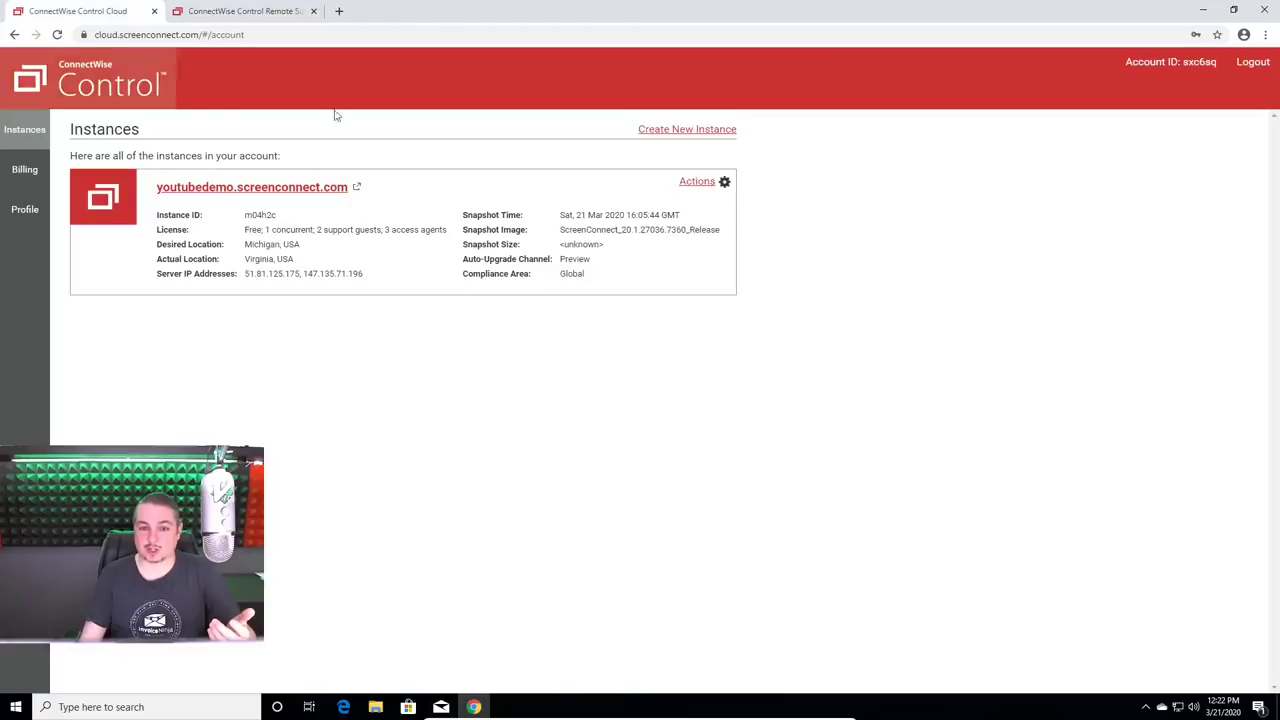
left_click(699, 181)
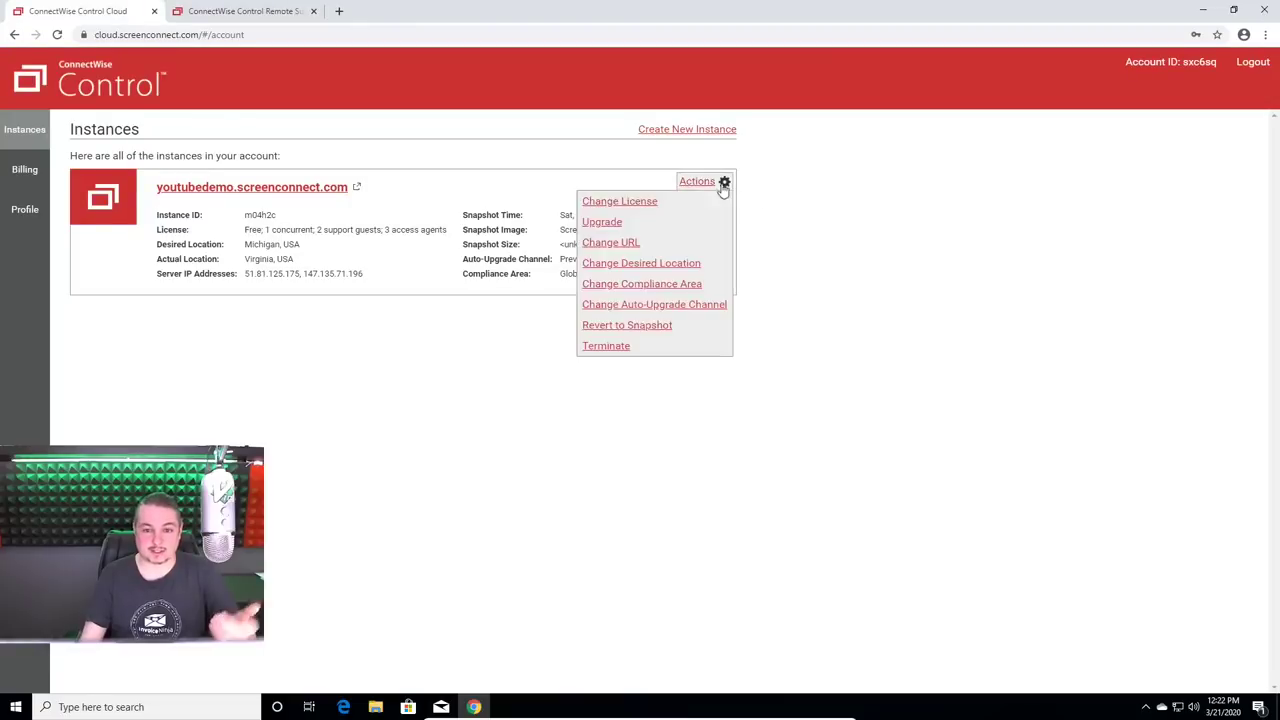
left_click(626, 206)
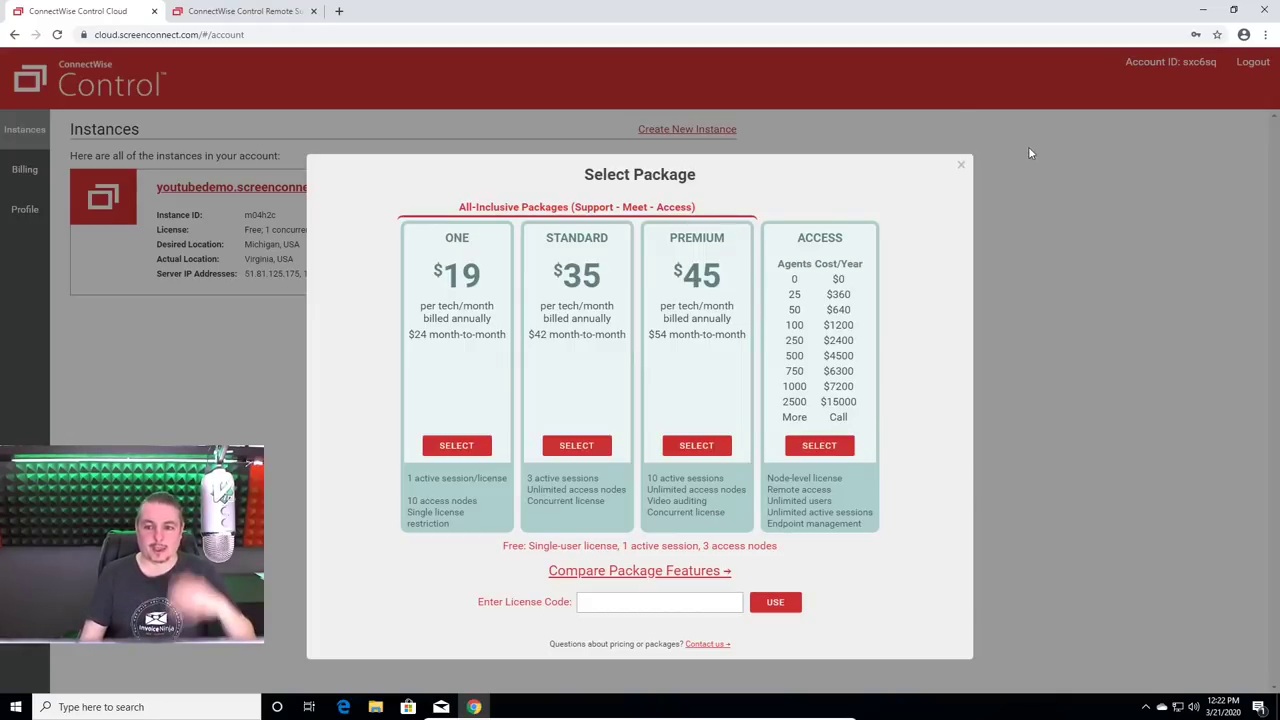
left_click(962, 168)
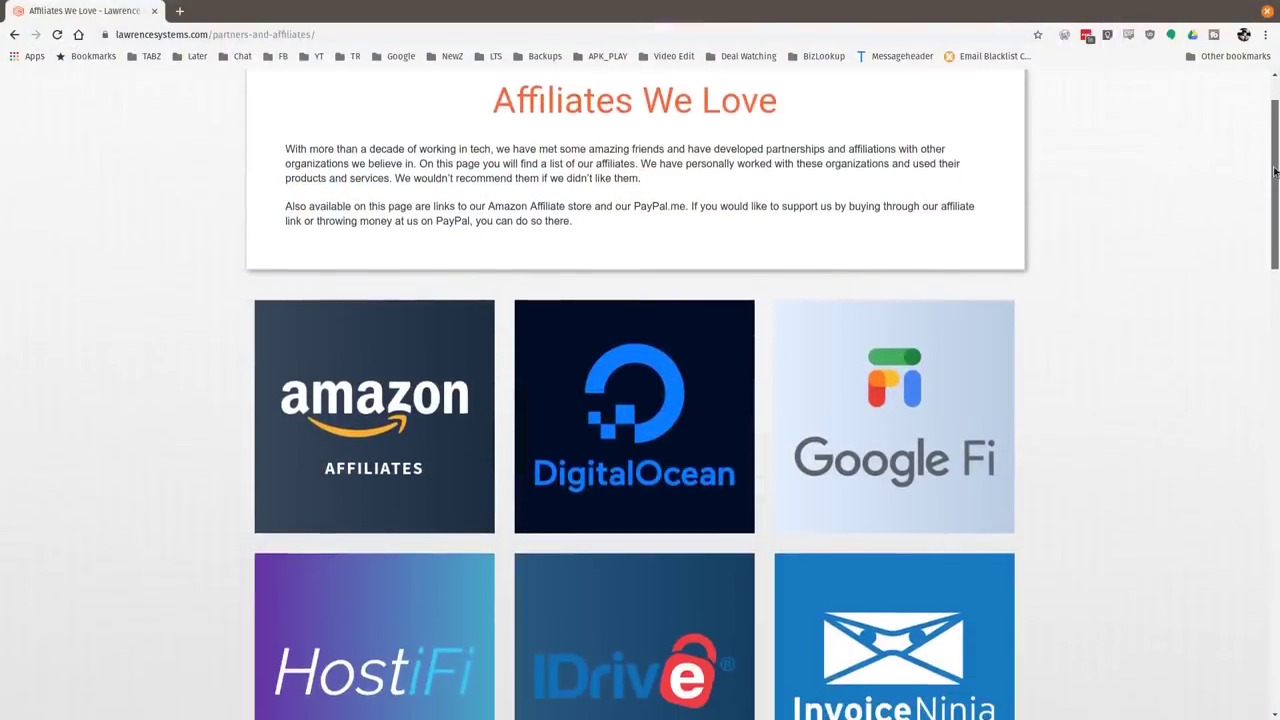
- Scroll down to the lower partner tiles such as PayPal.me and Private Internet Access
scroll(1263, 279, "down", 4)
scroll(1263, 279, "down", 4)
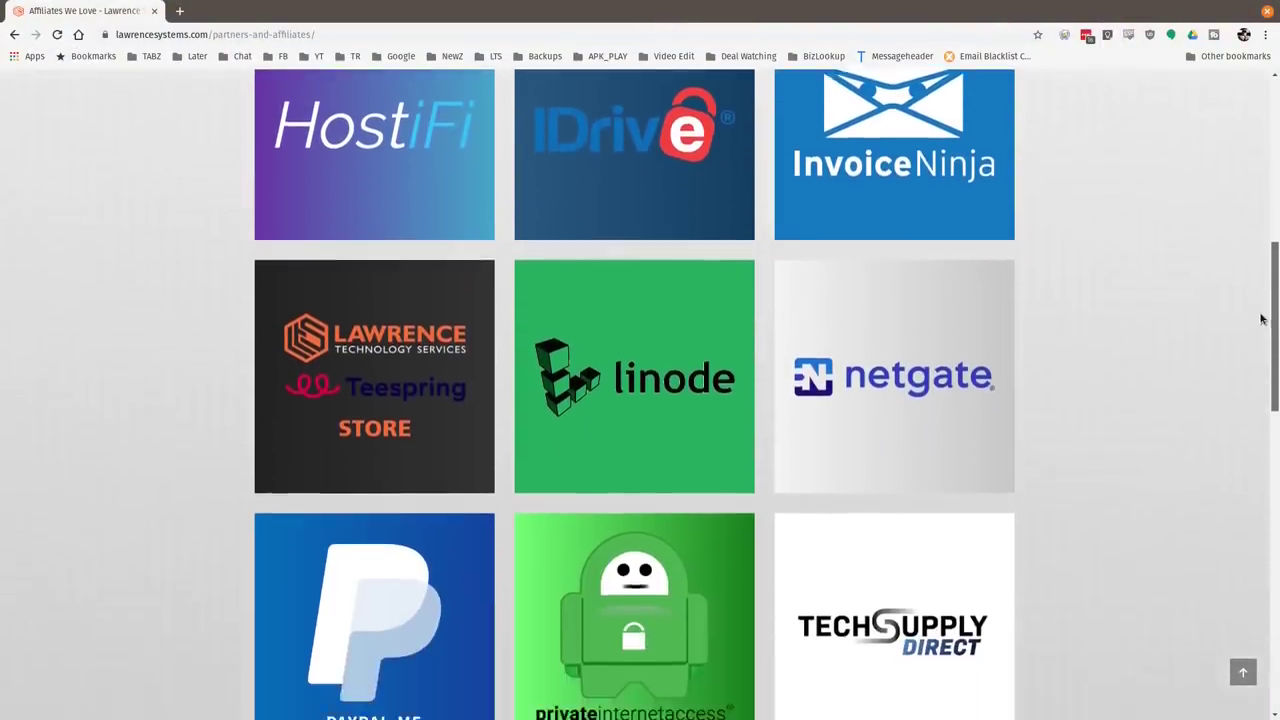